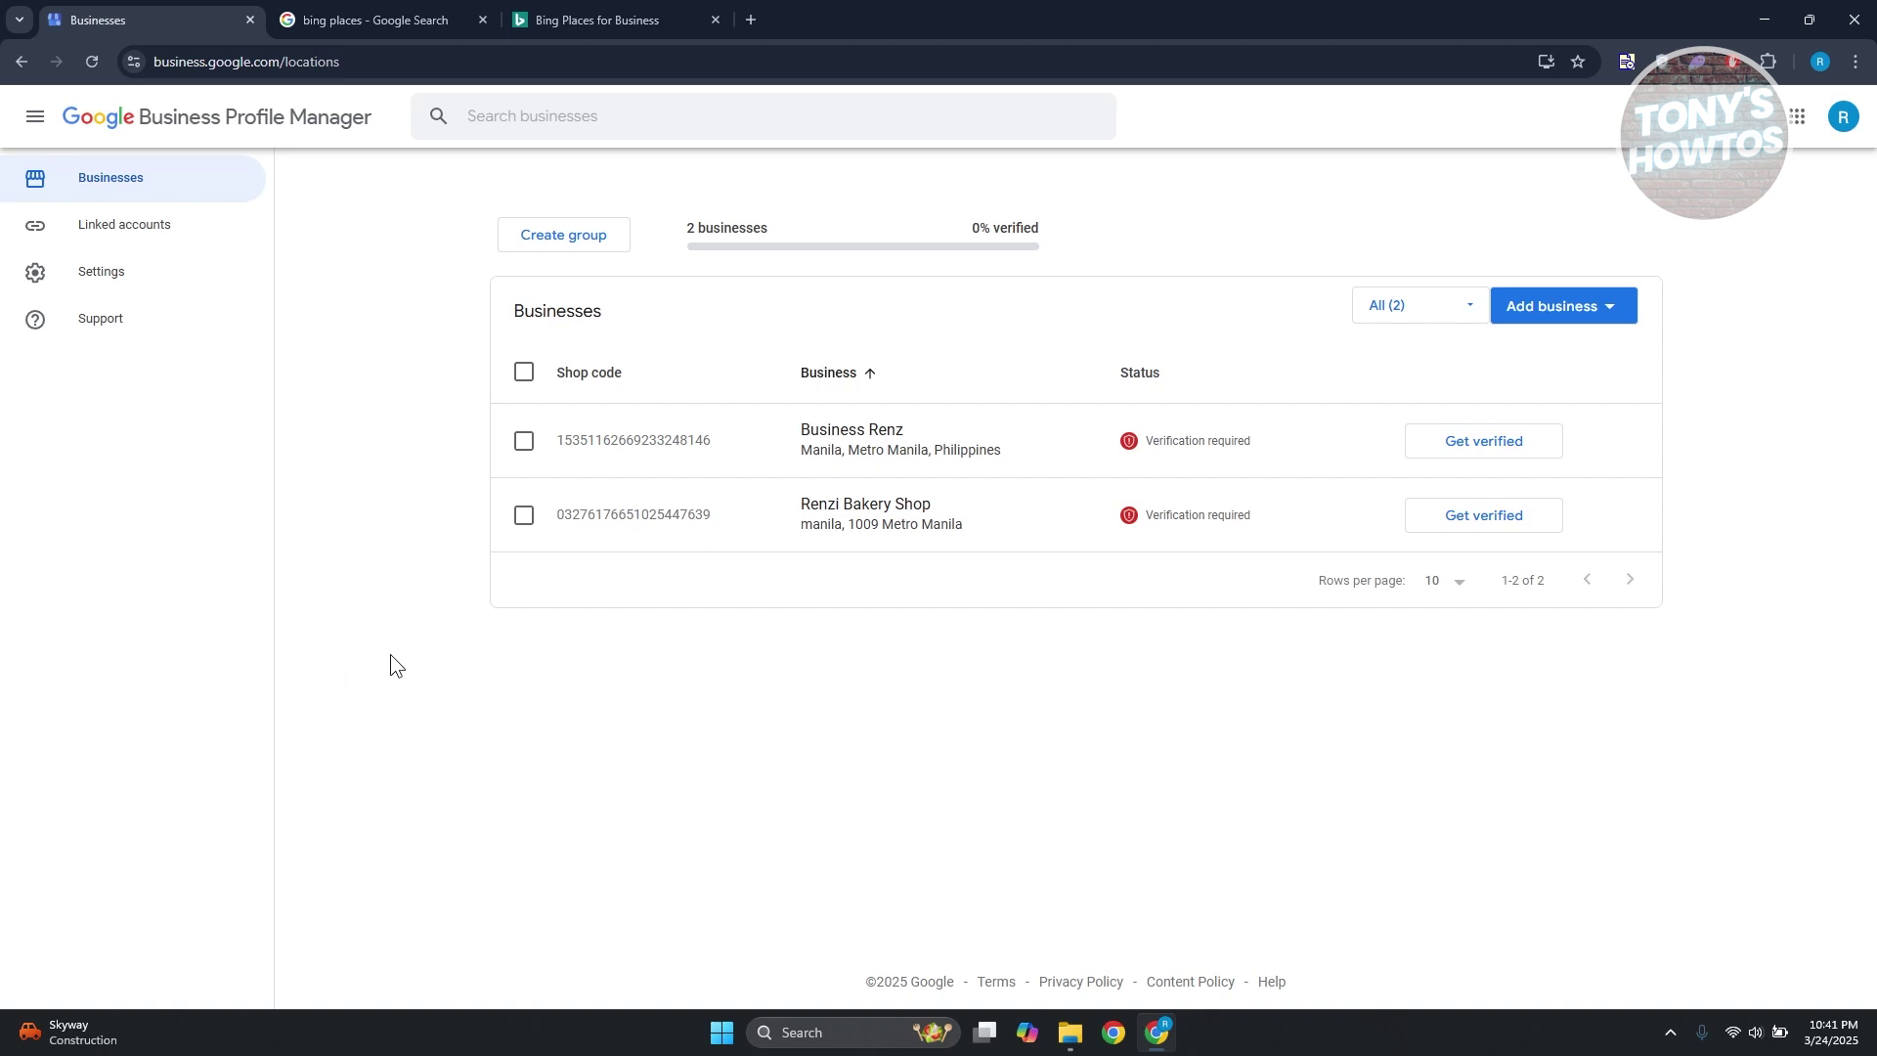
Go from the Google results for 'bing places' to the Bing Places for Business site
click(395, 9)
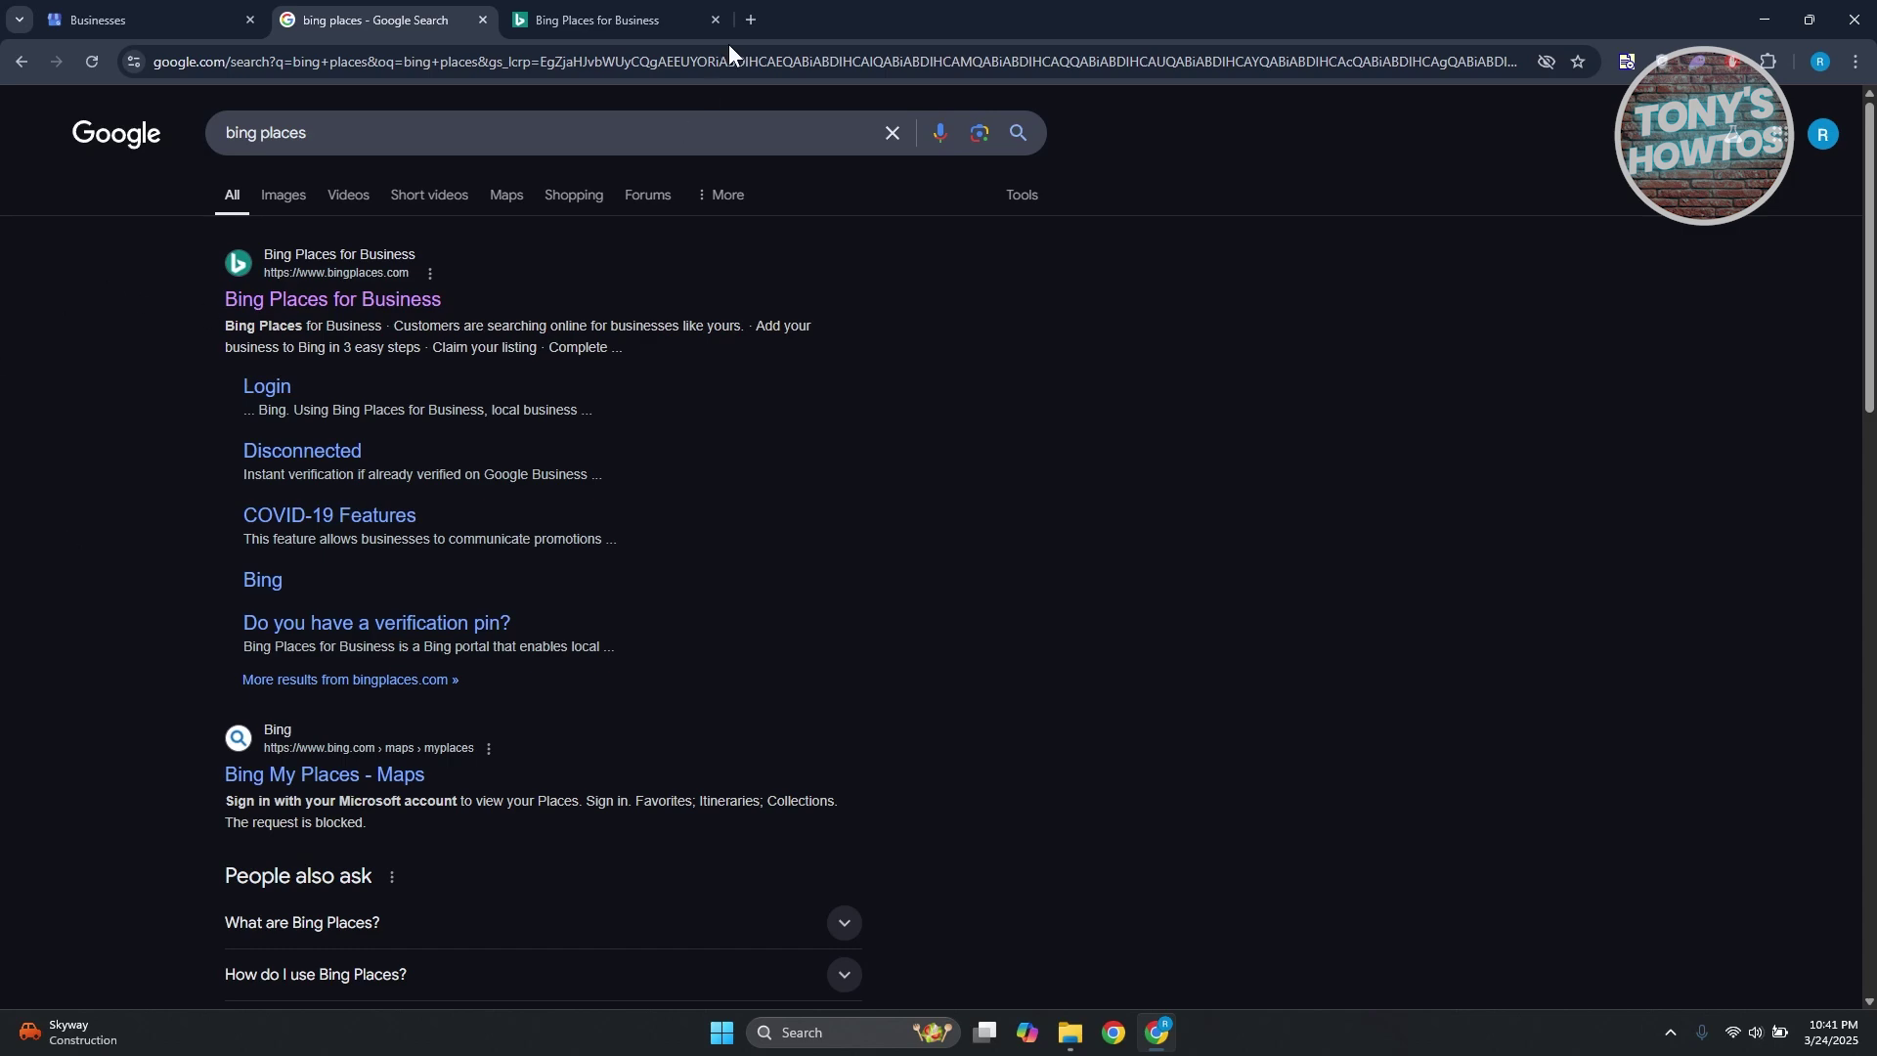
click(674, 21)
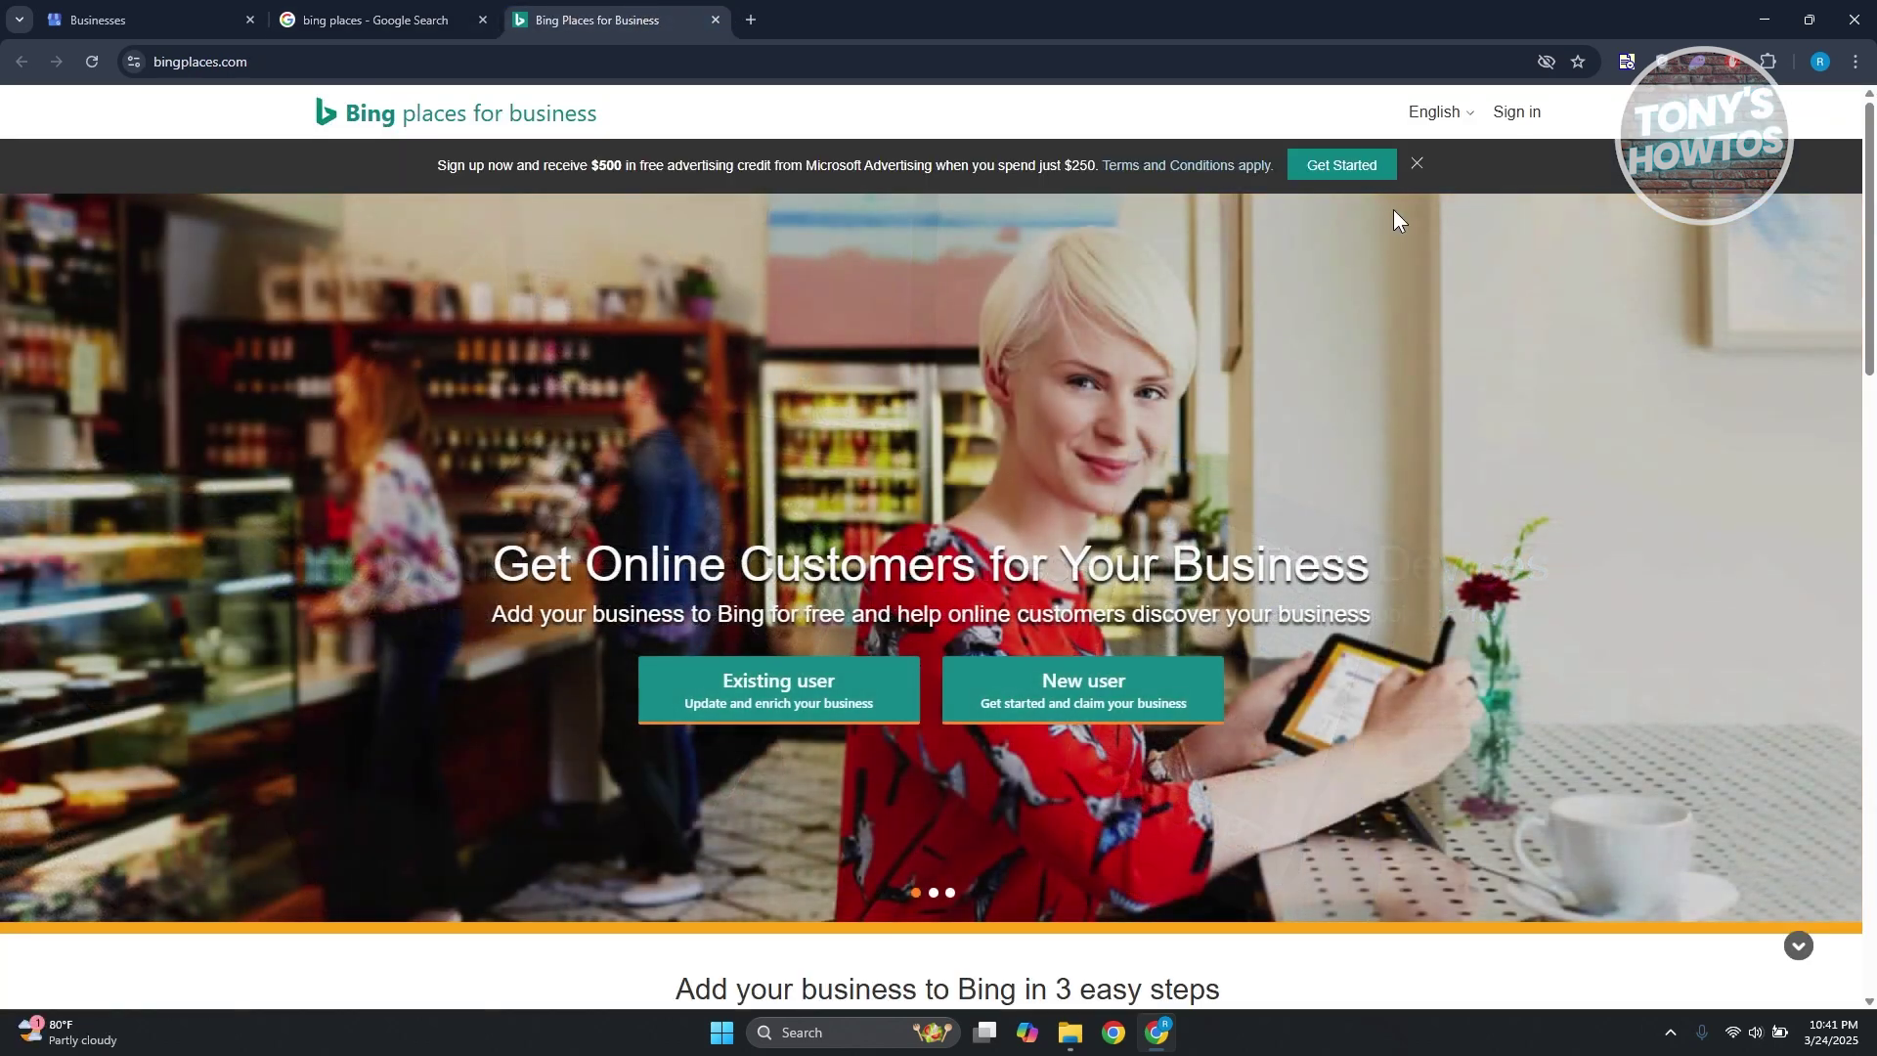
Dismiss the advertising credit promo and continue as an existing user to the add-business page
click(1416, 165)
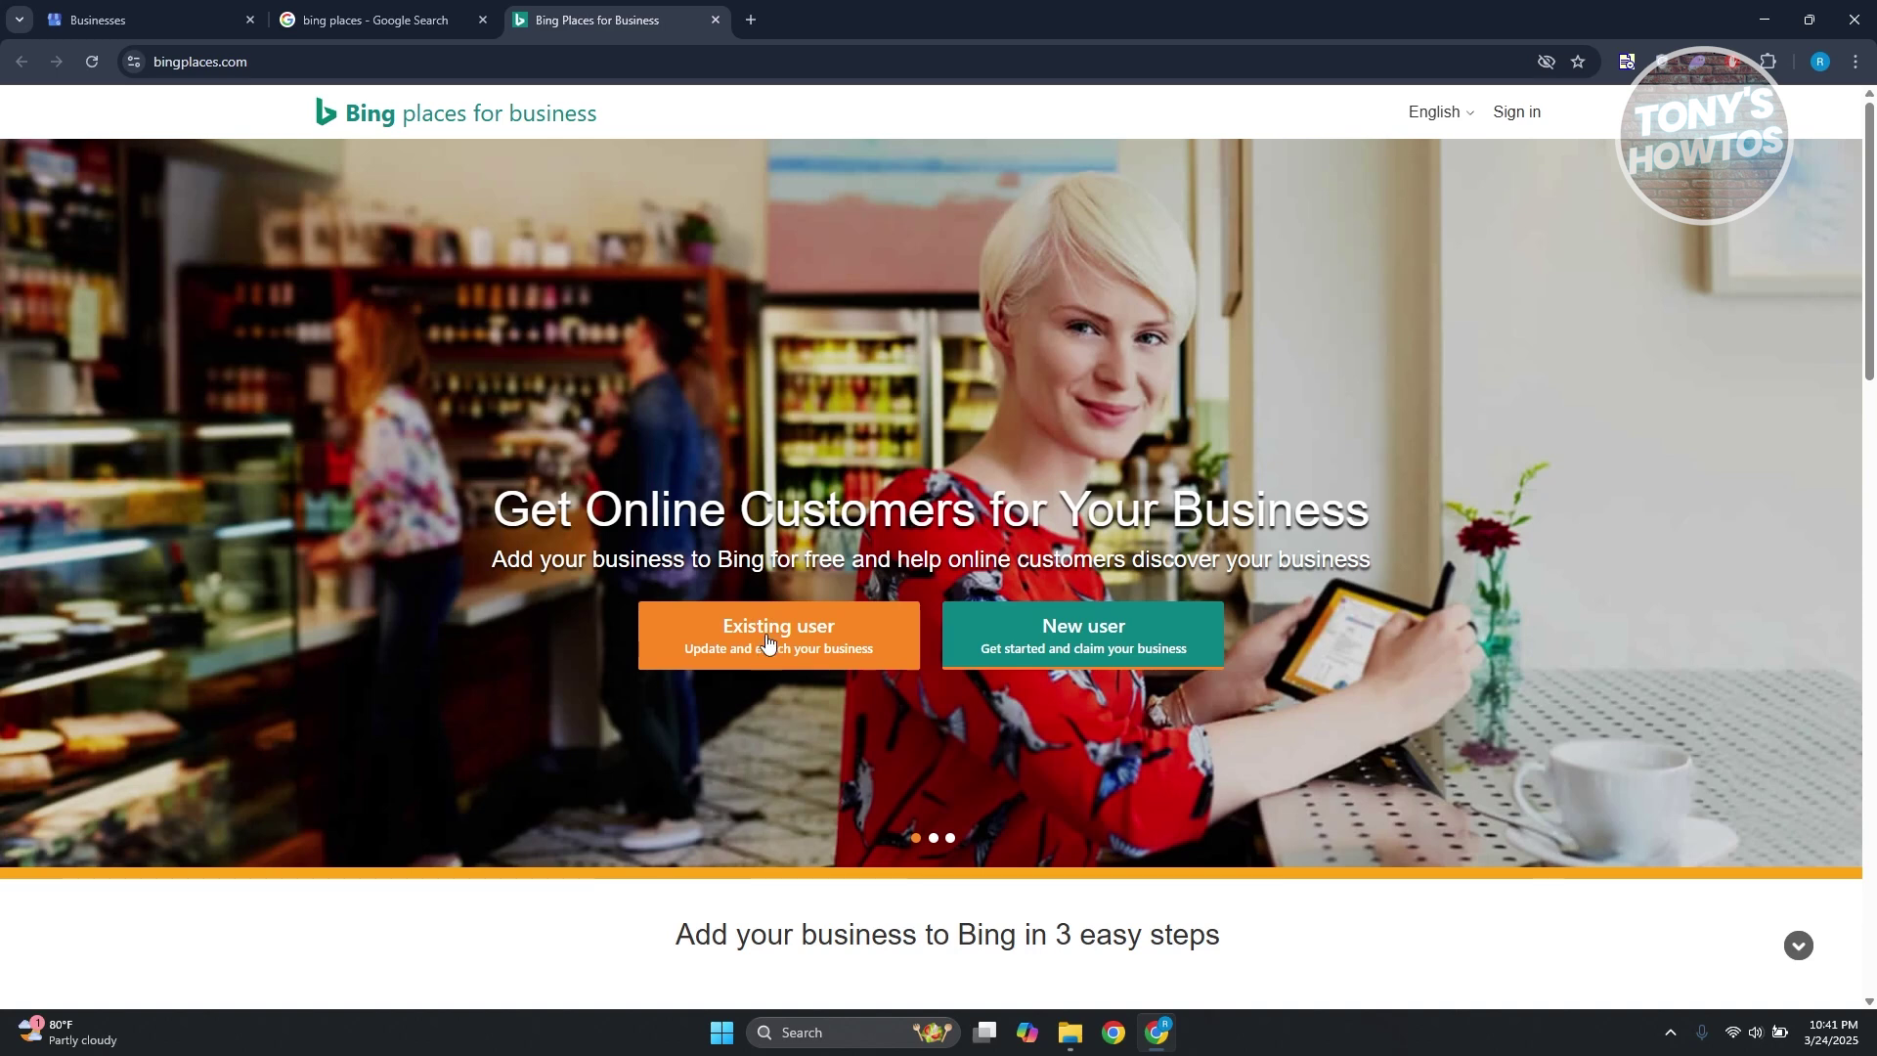
click(1093, 650)
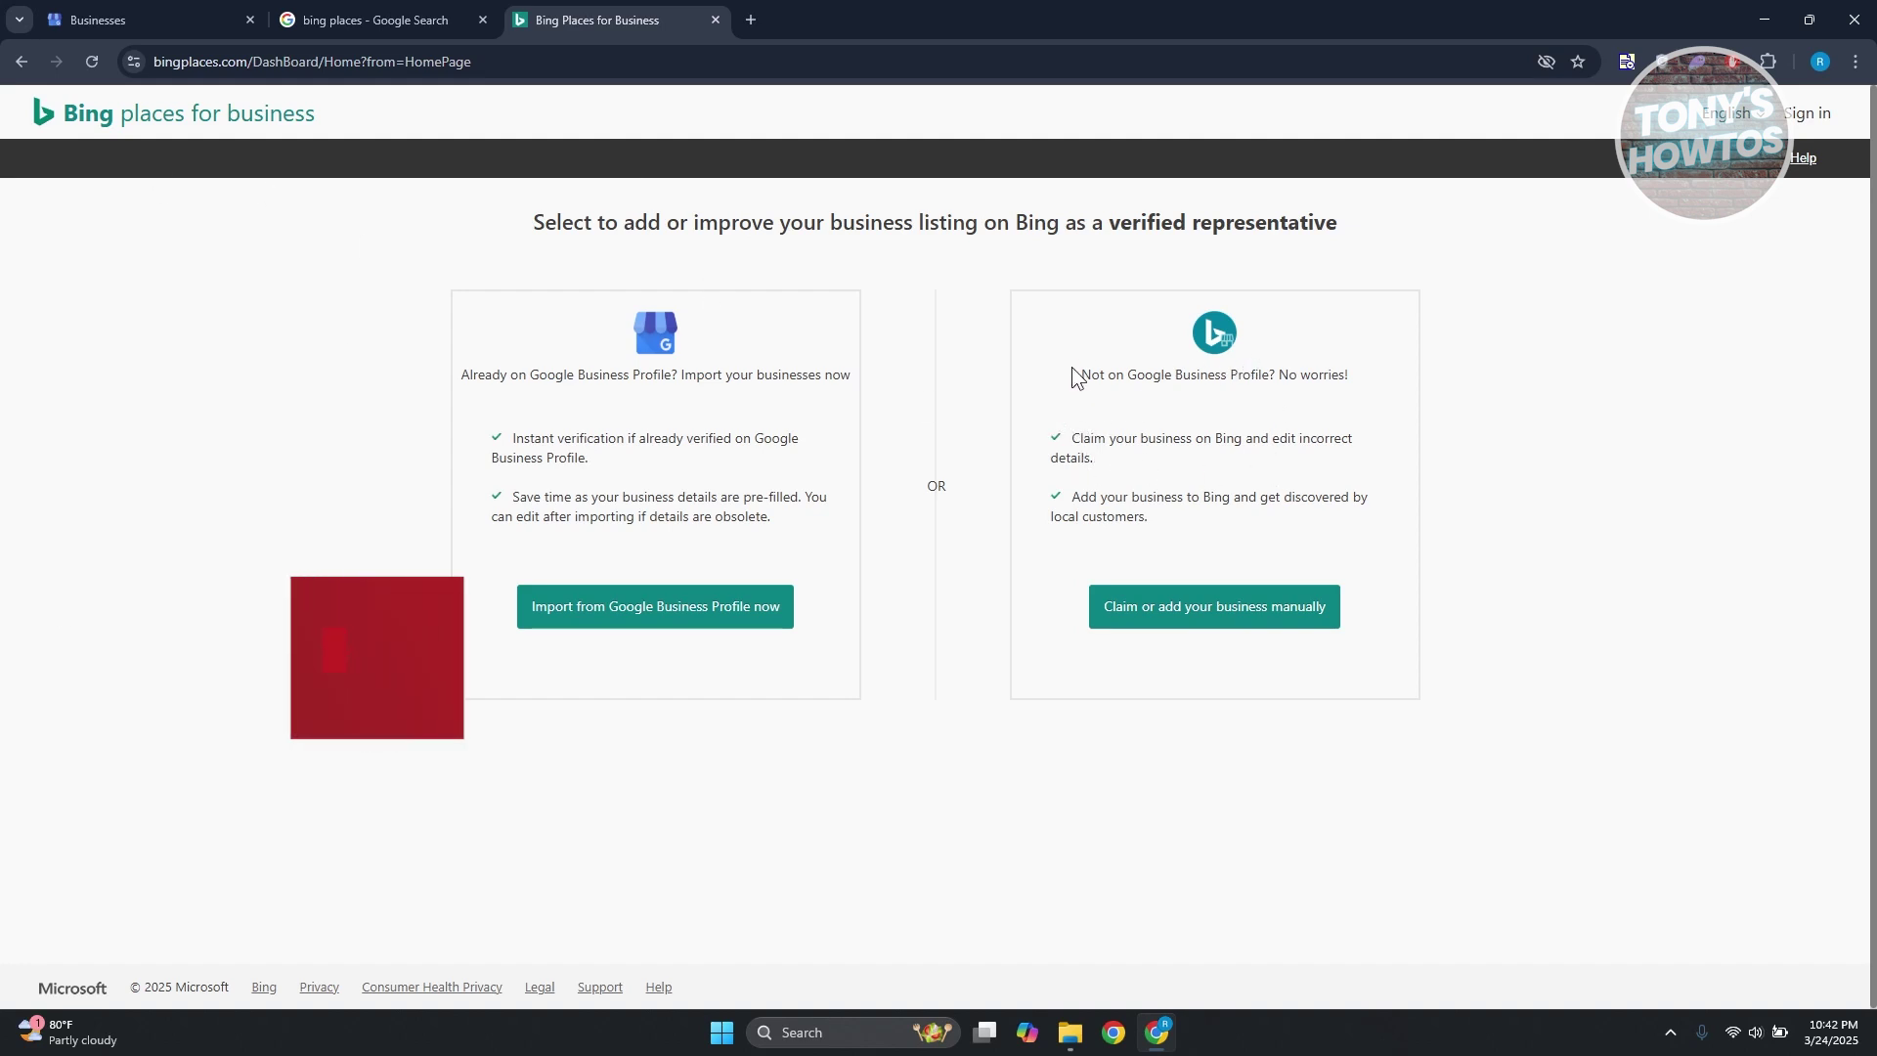
Highlight the manual-claim description and the Google Business Profile import heading
drag(1076, 376, 1213, 584)
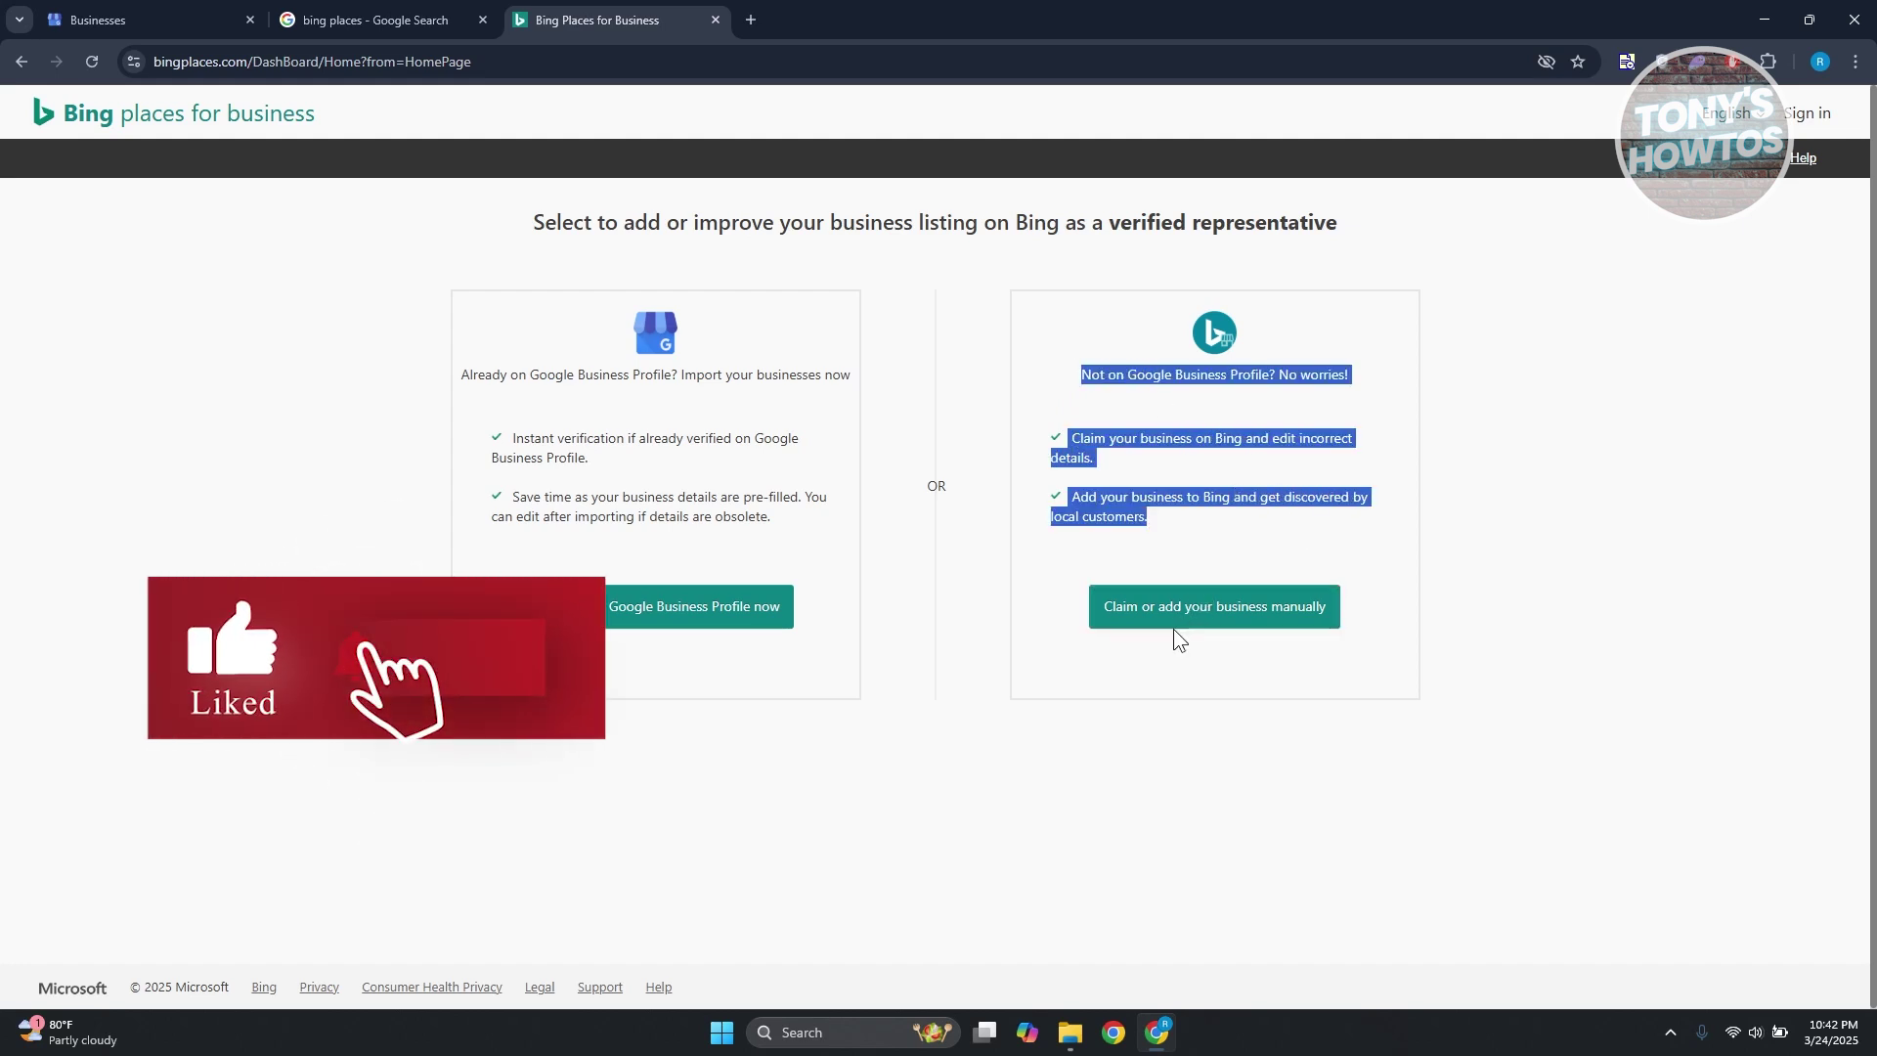
click(1219, 531)
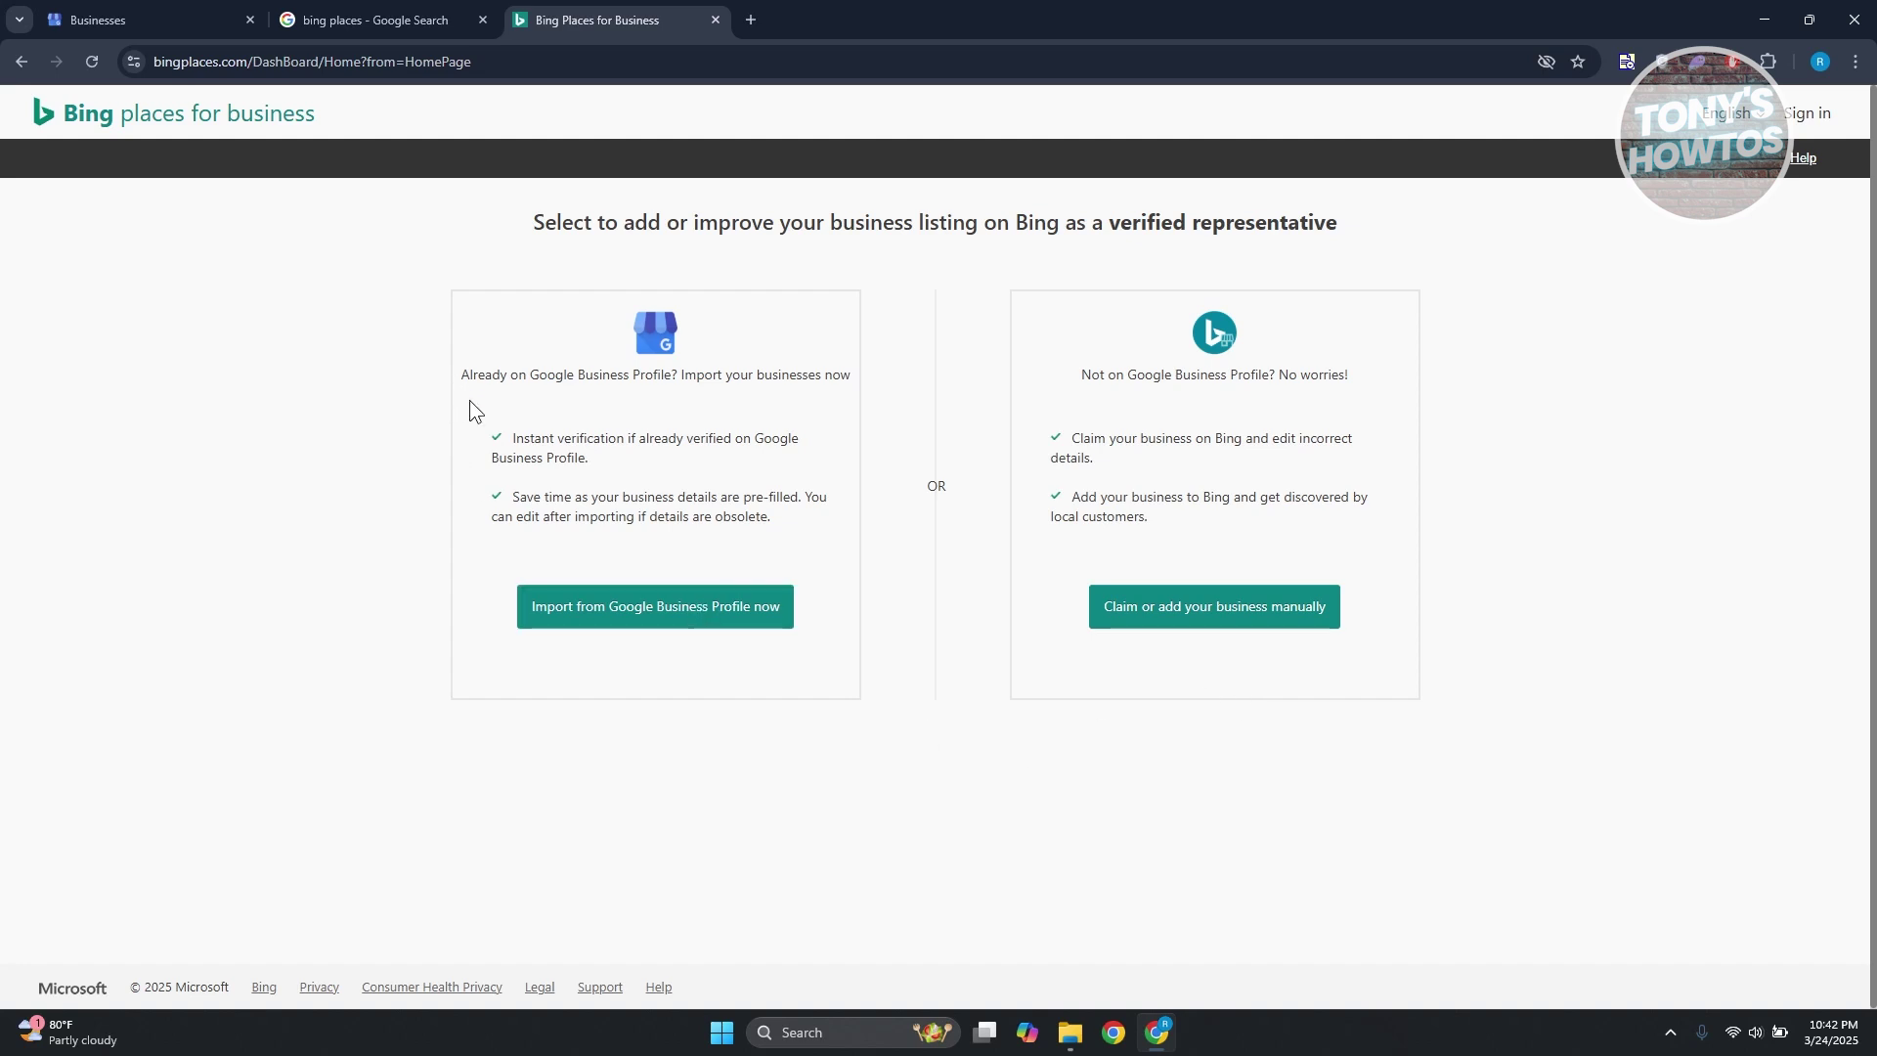
drag(459, 376, 705, 397)
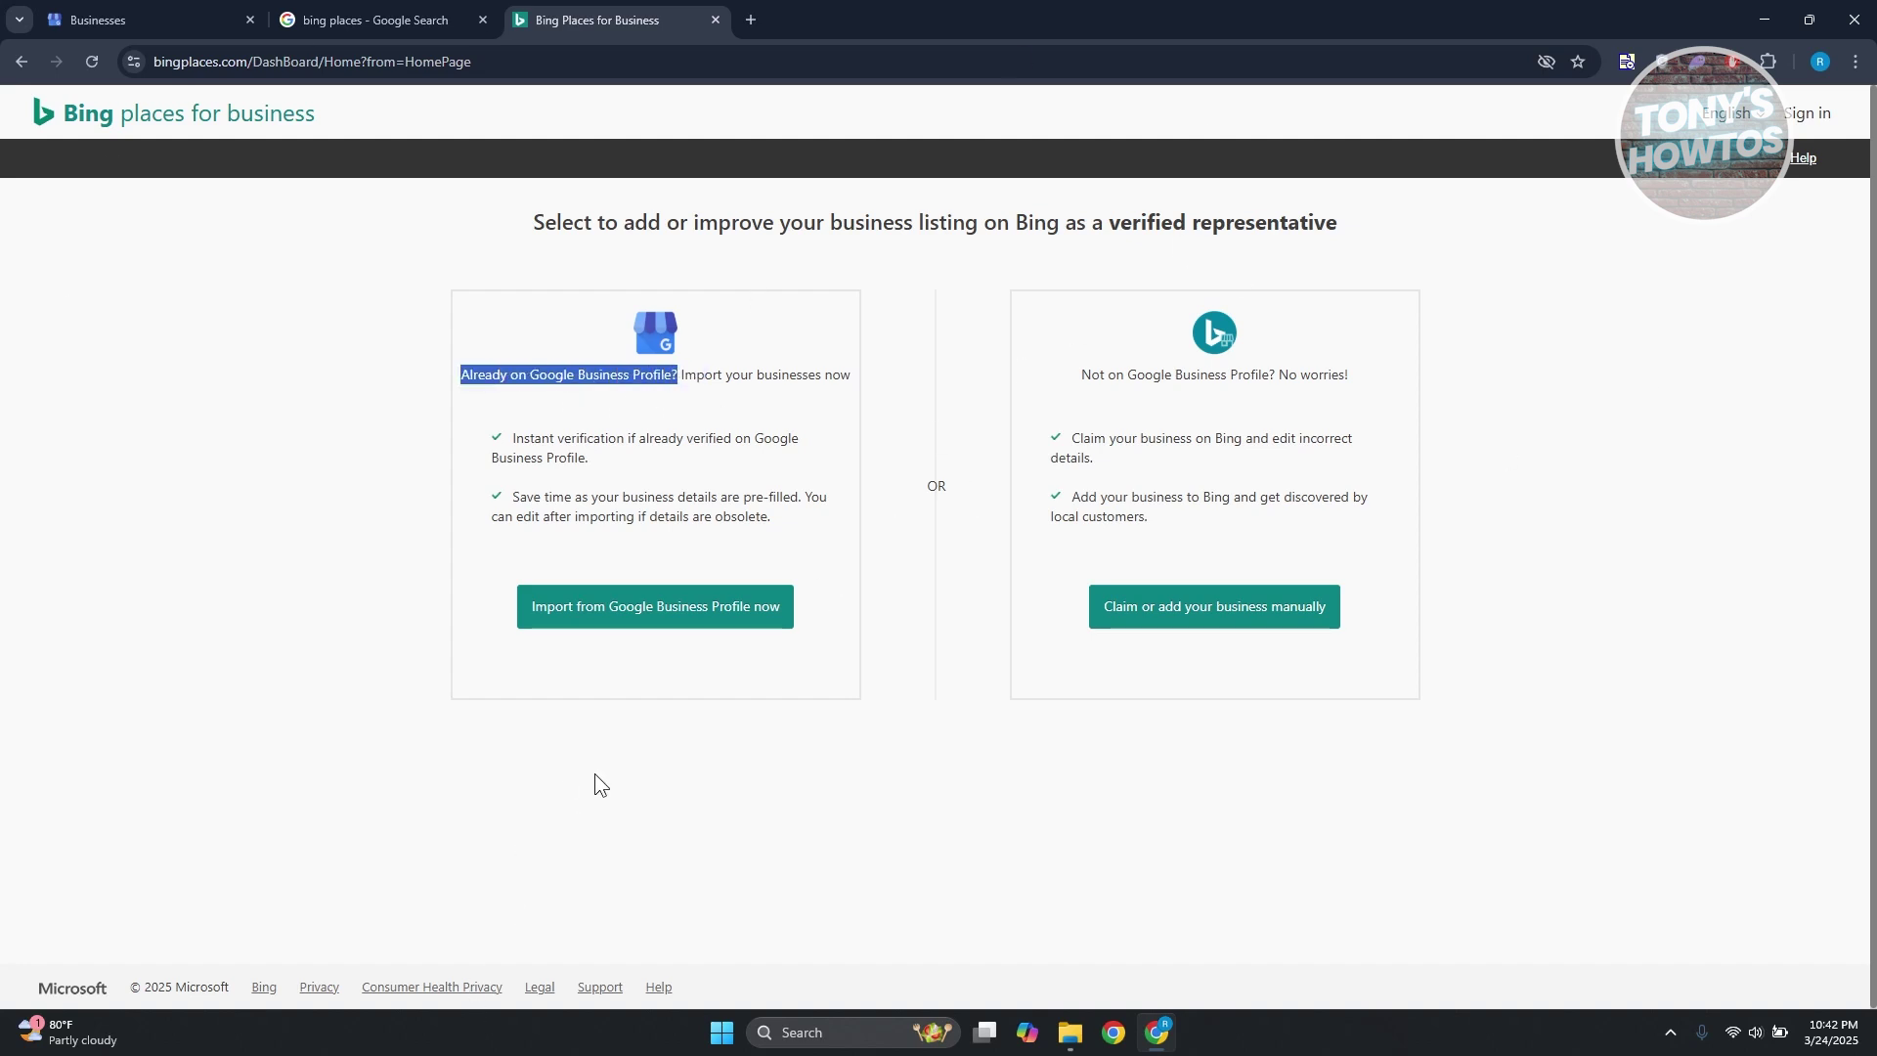
Start the Google Business Profile import with monthly syncing on and continue to Google
click(654, 616)
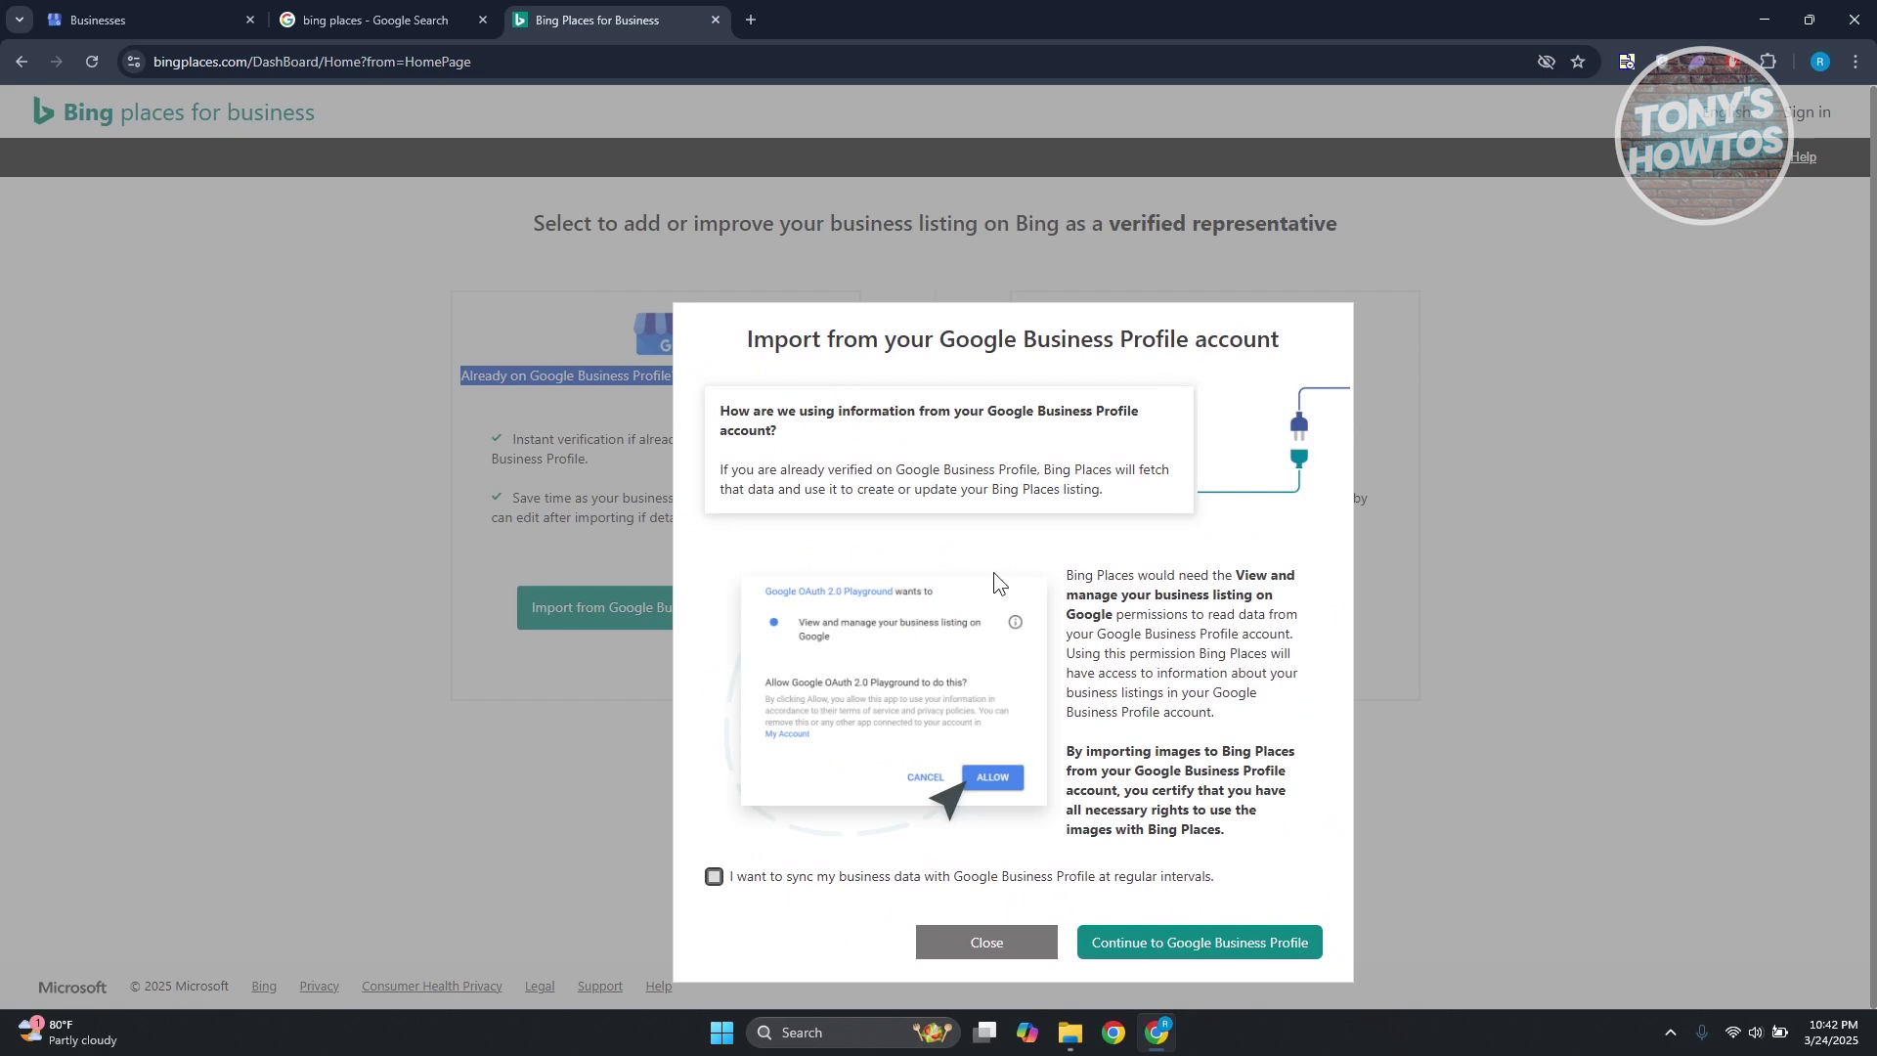
click(713, 876)
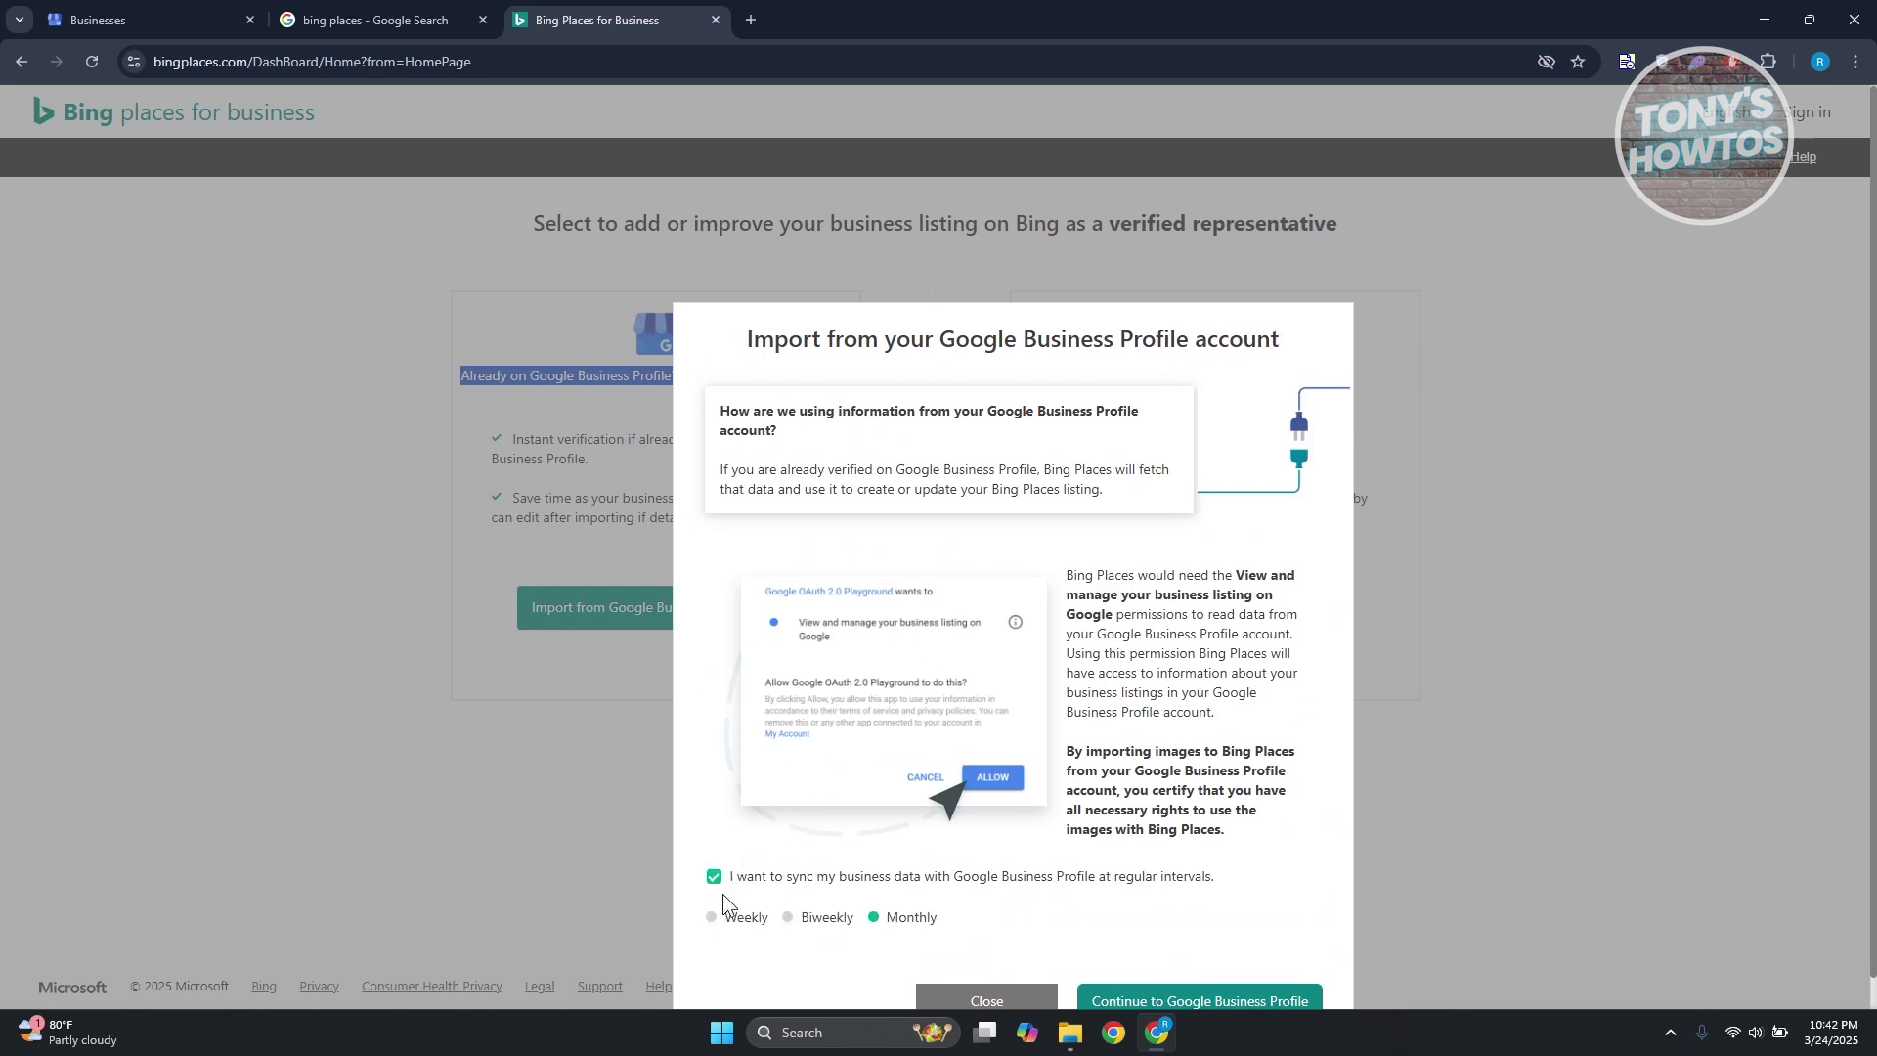
scroll(743, 860, down, 1)
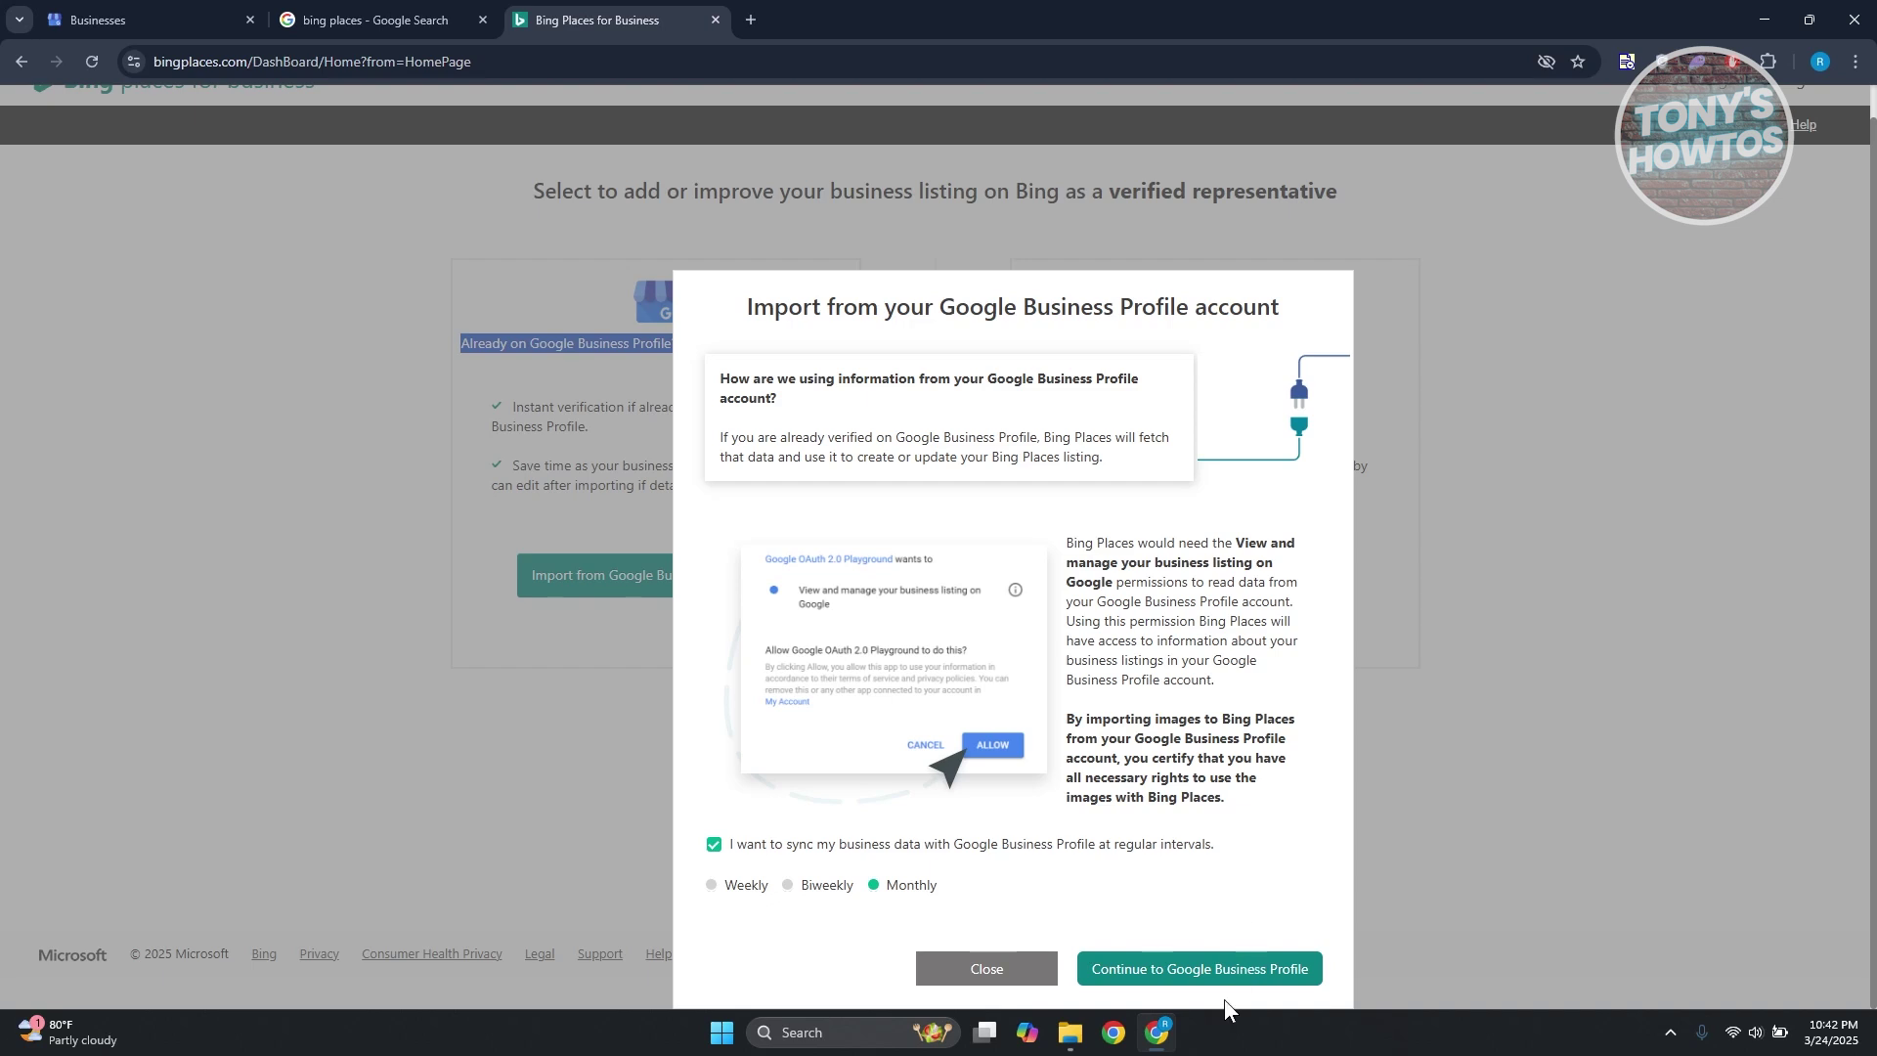
click(1230, 971)
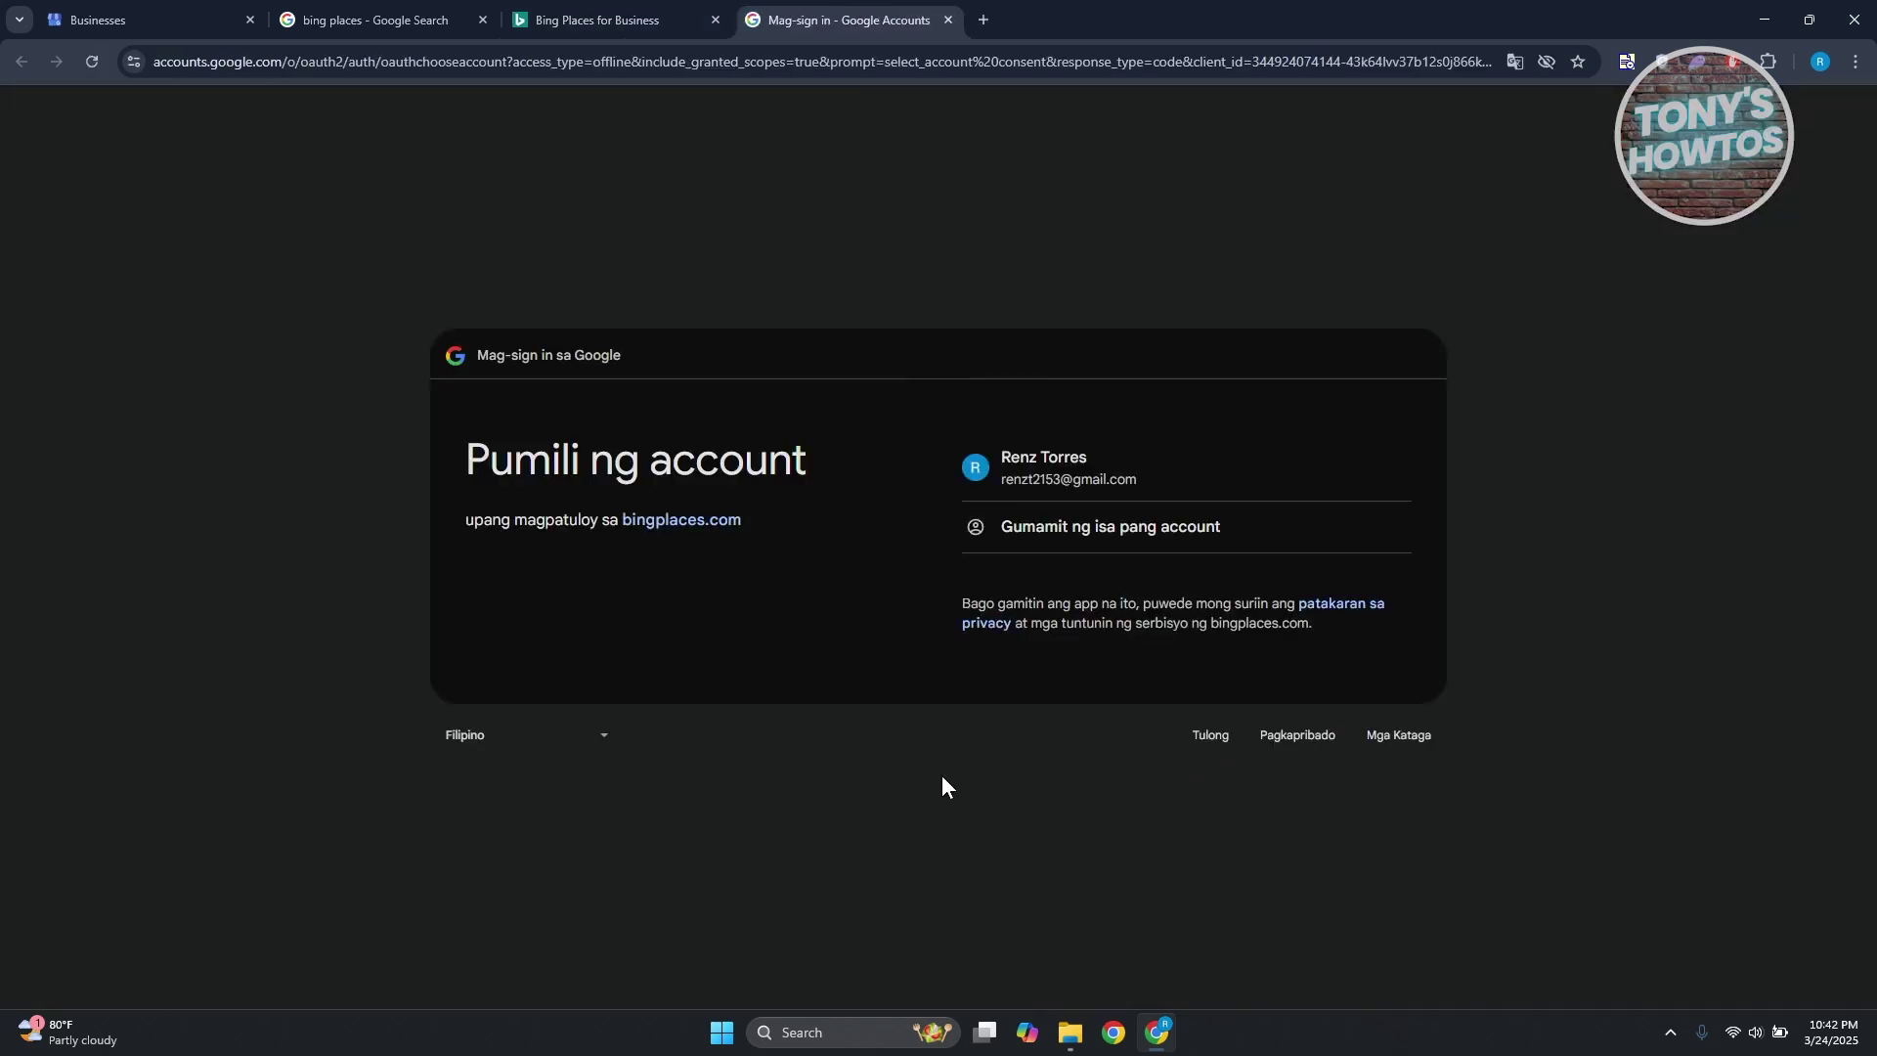
Sign in with the Google account and allow bingplaces.com to manage the business listings
click(1146, 481)
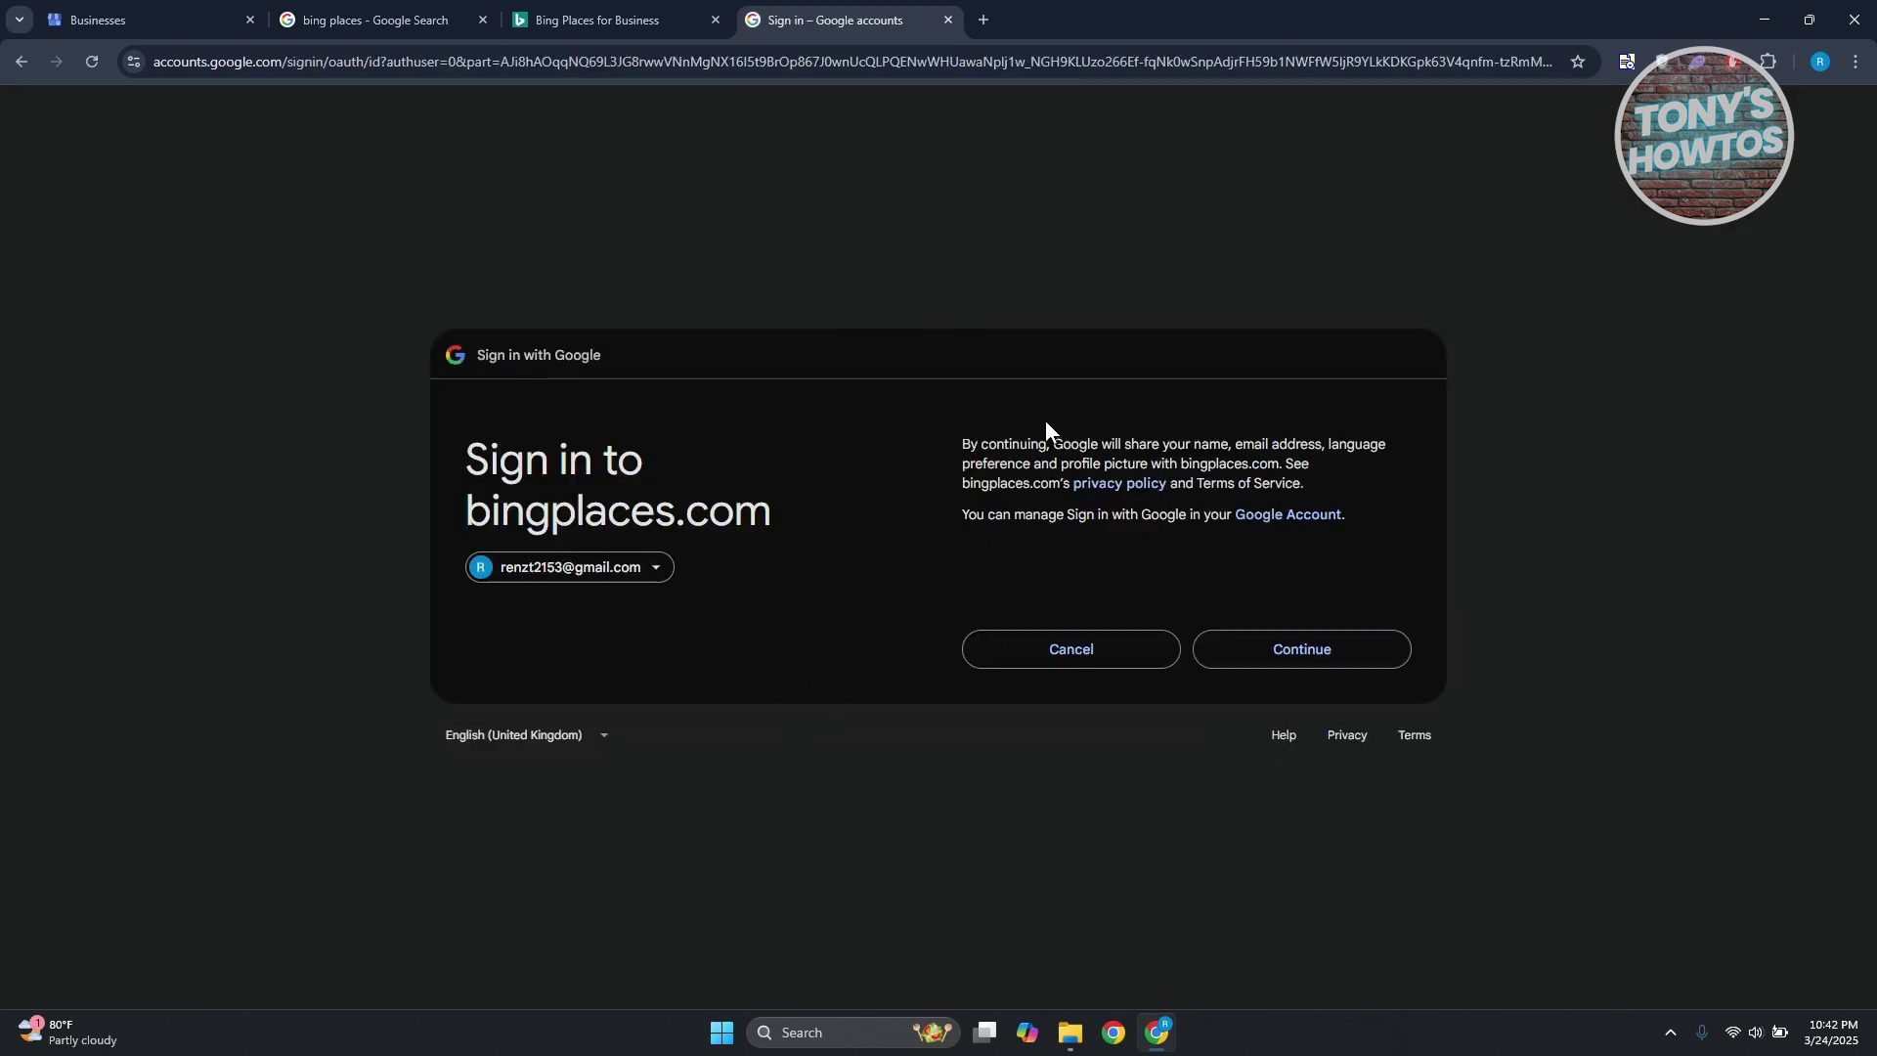
click(1300, 653)
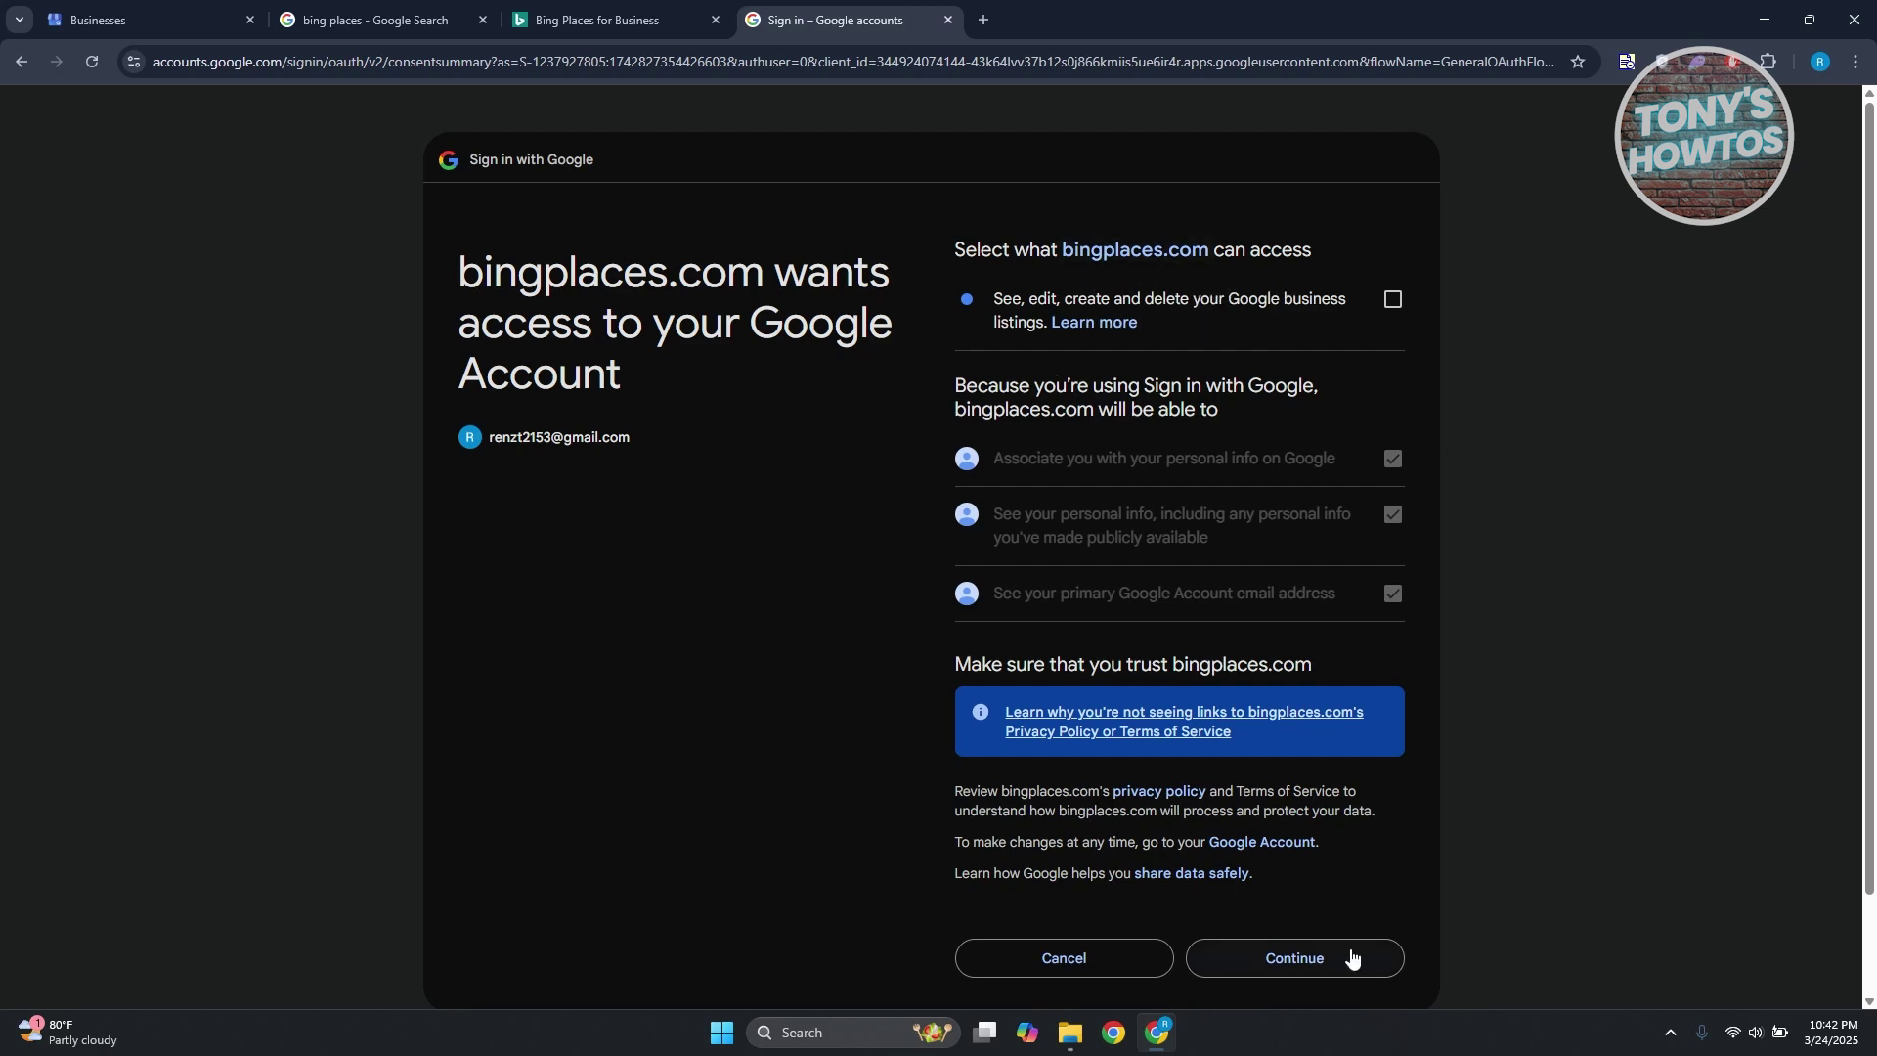
click(1393, 301)
click(1307, 962)
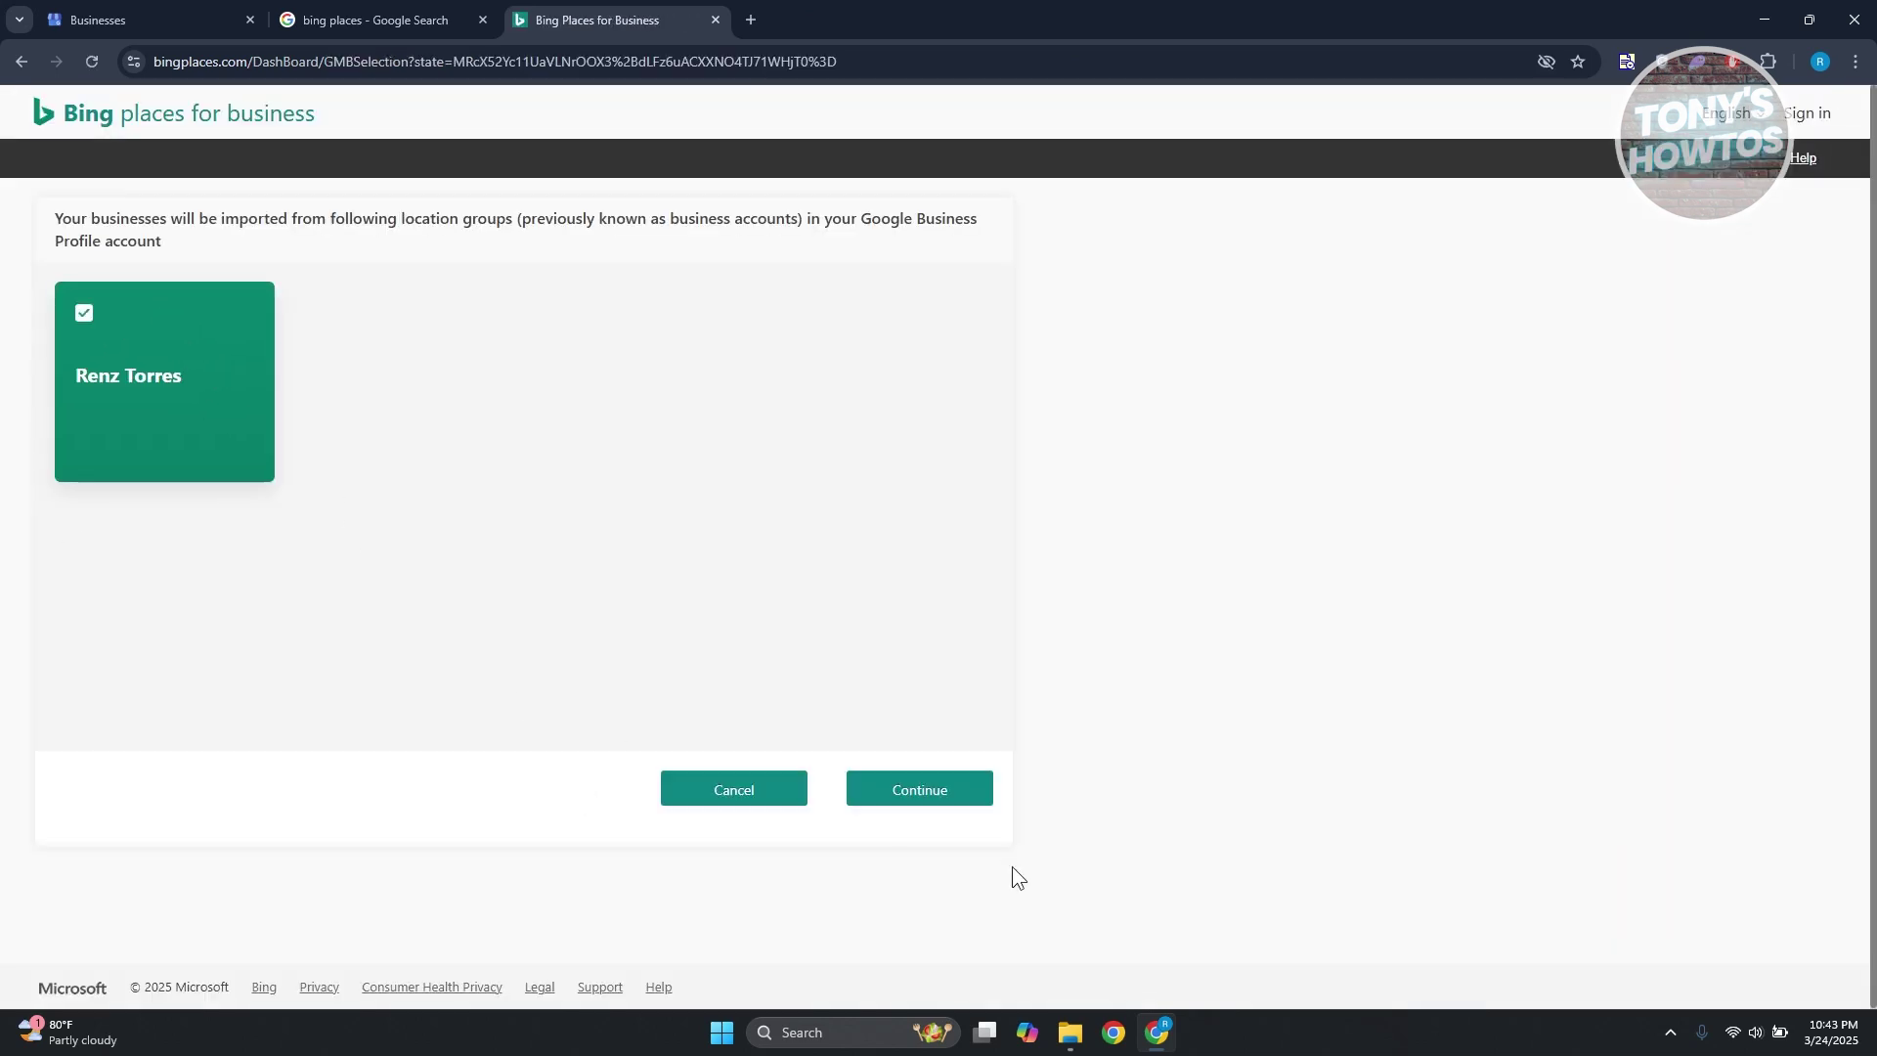
Import the selected location group and sign in to Bing Places with the Google account
click(934, 772)
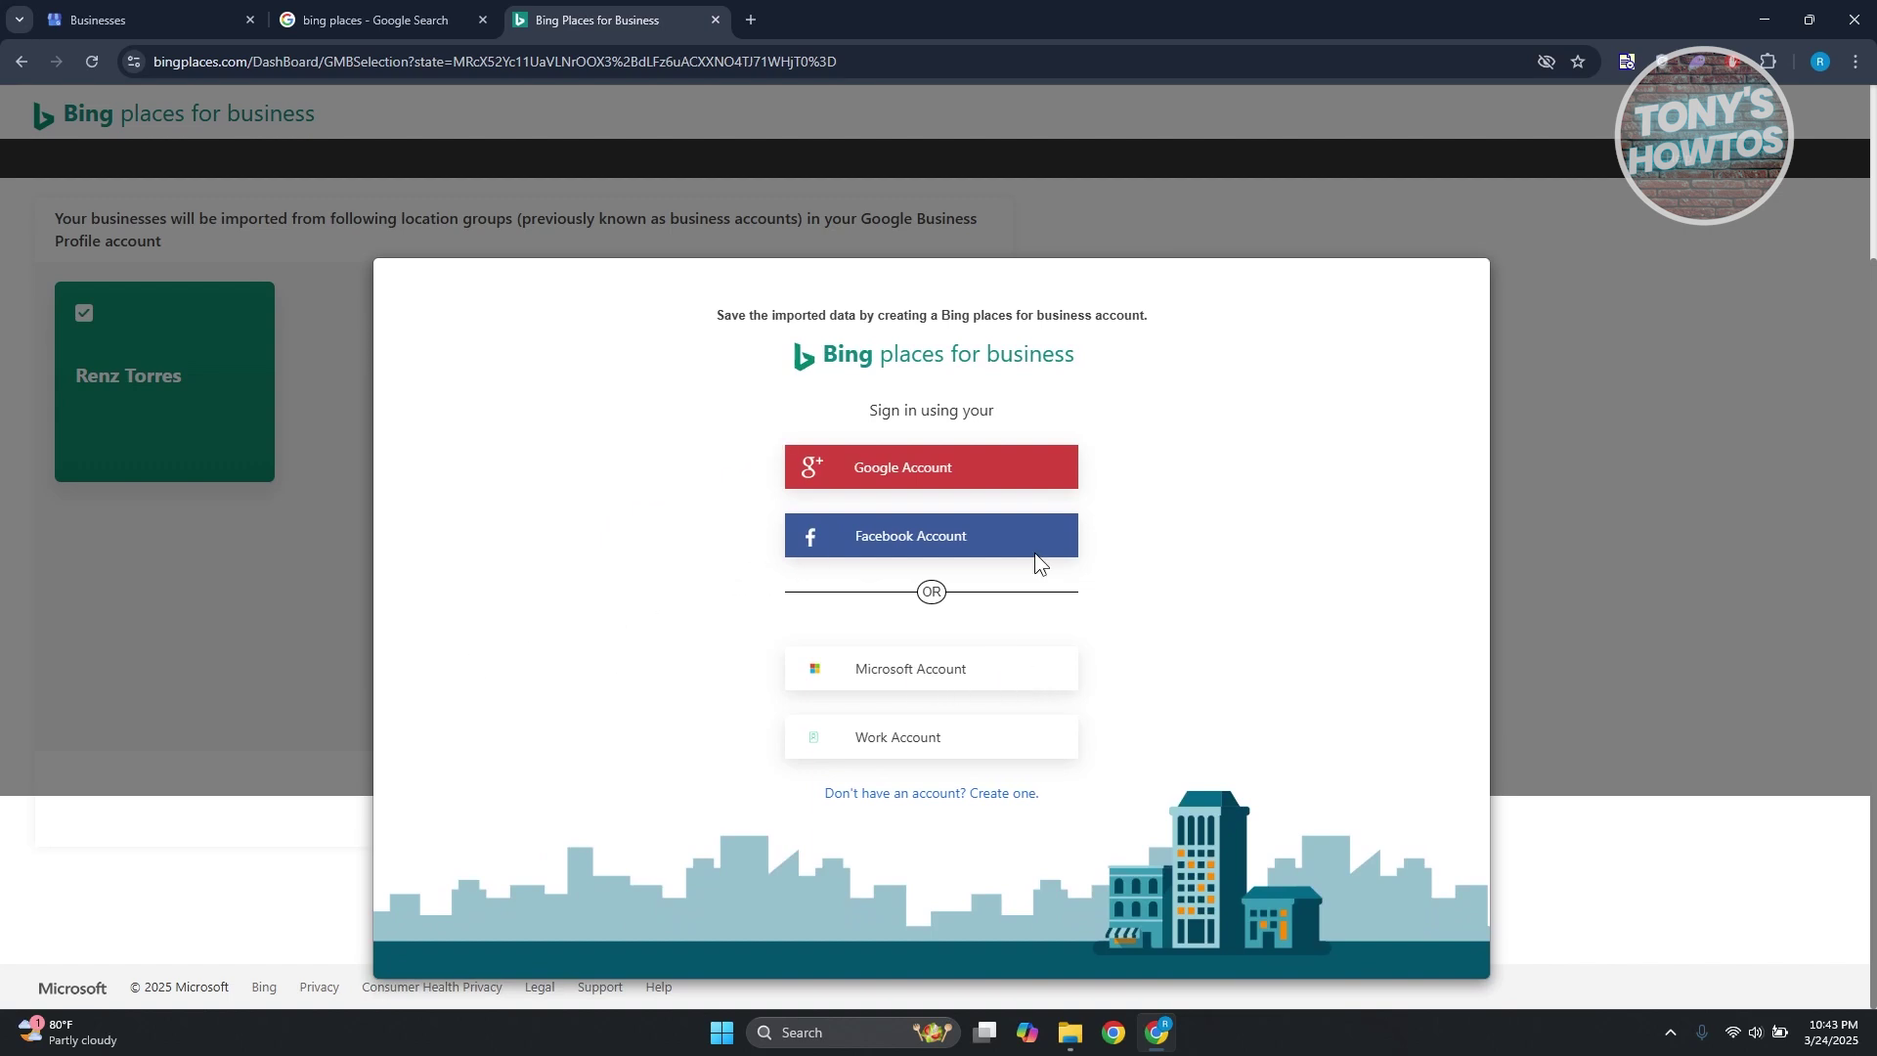
click(987, 474)
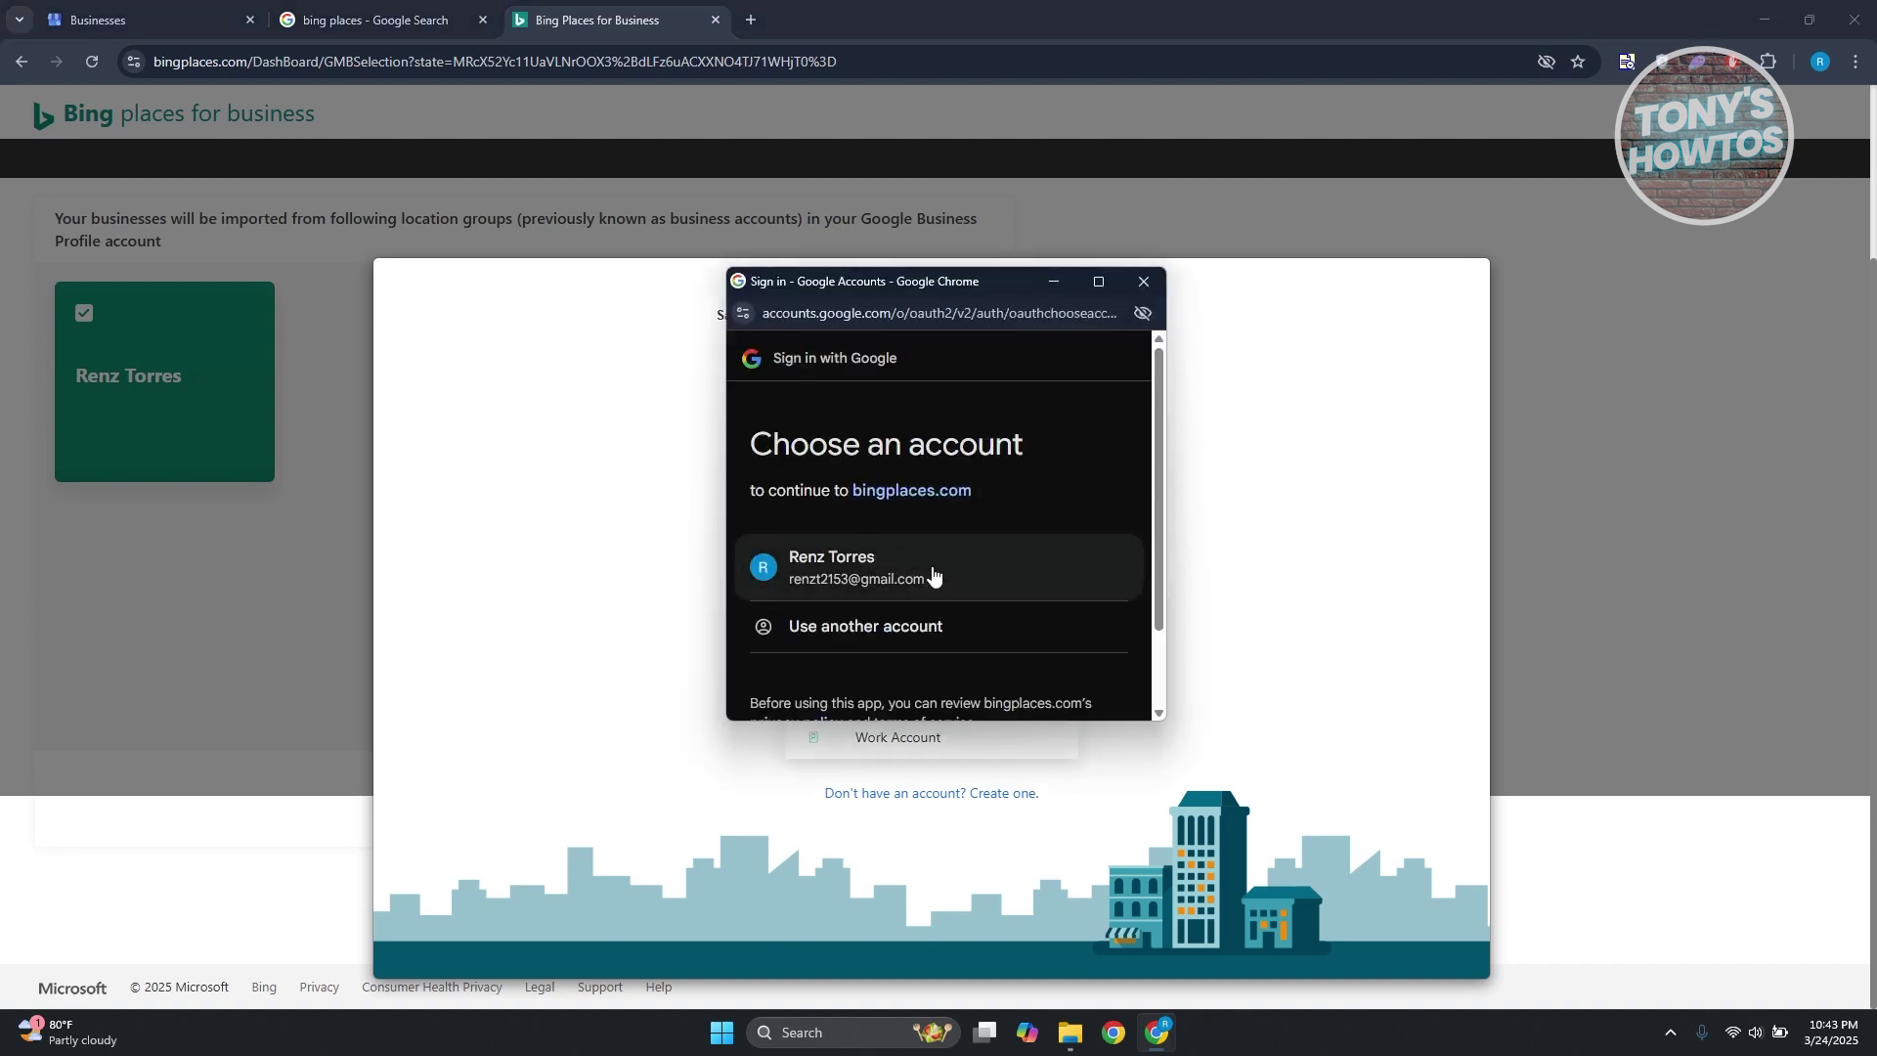
click(932, 573)
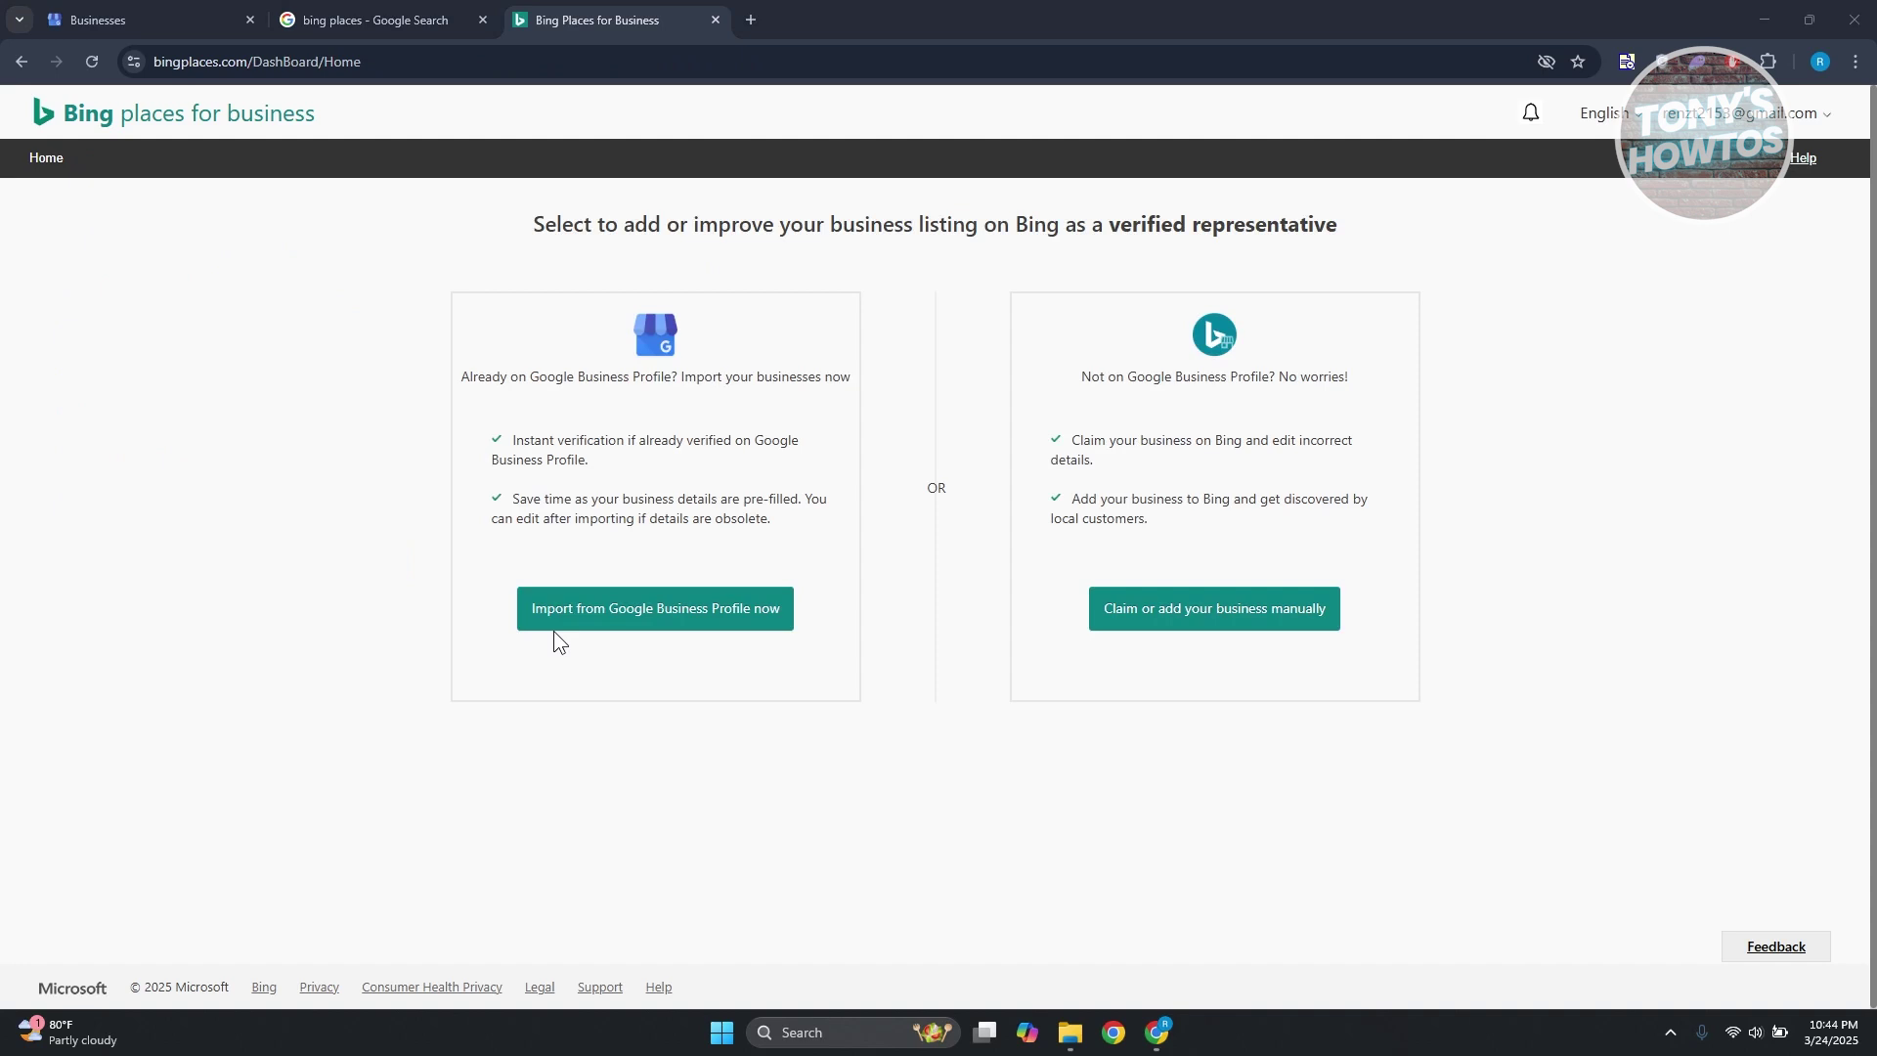
Restart the Google Business Profile import with syncing enabled and confirm the bingplaces.com sign-in
click(670, 618)
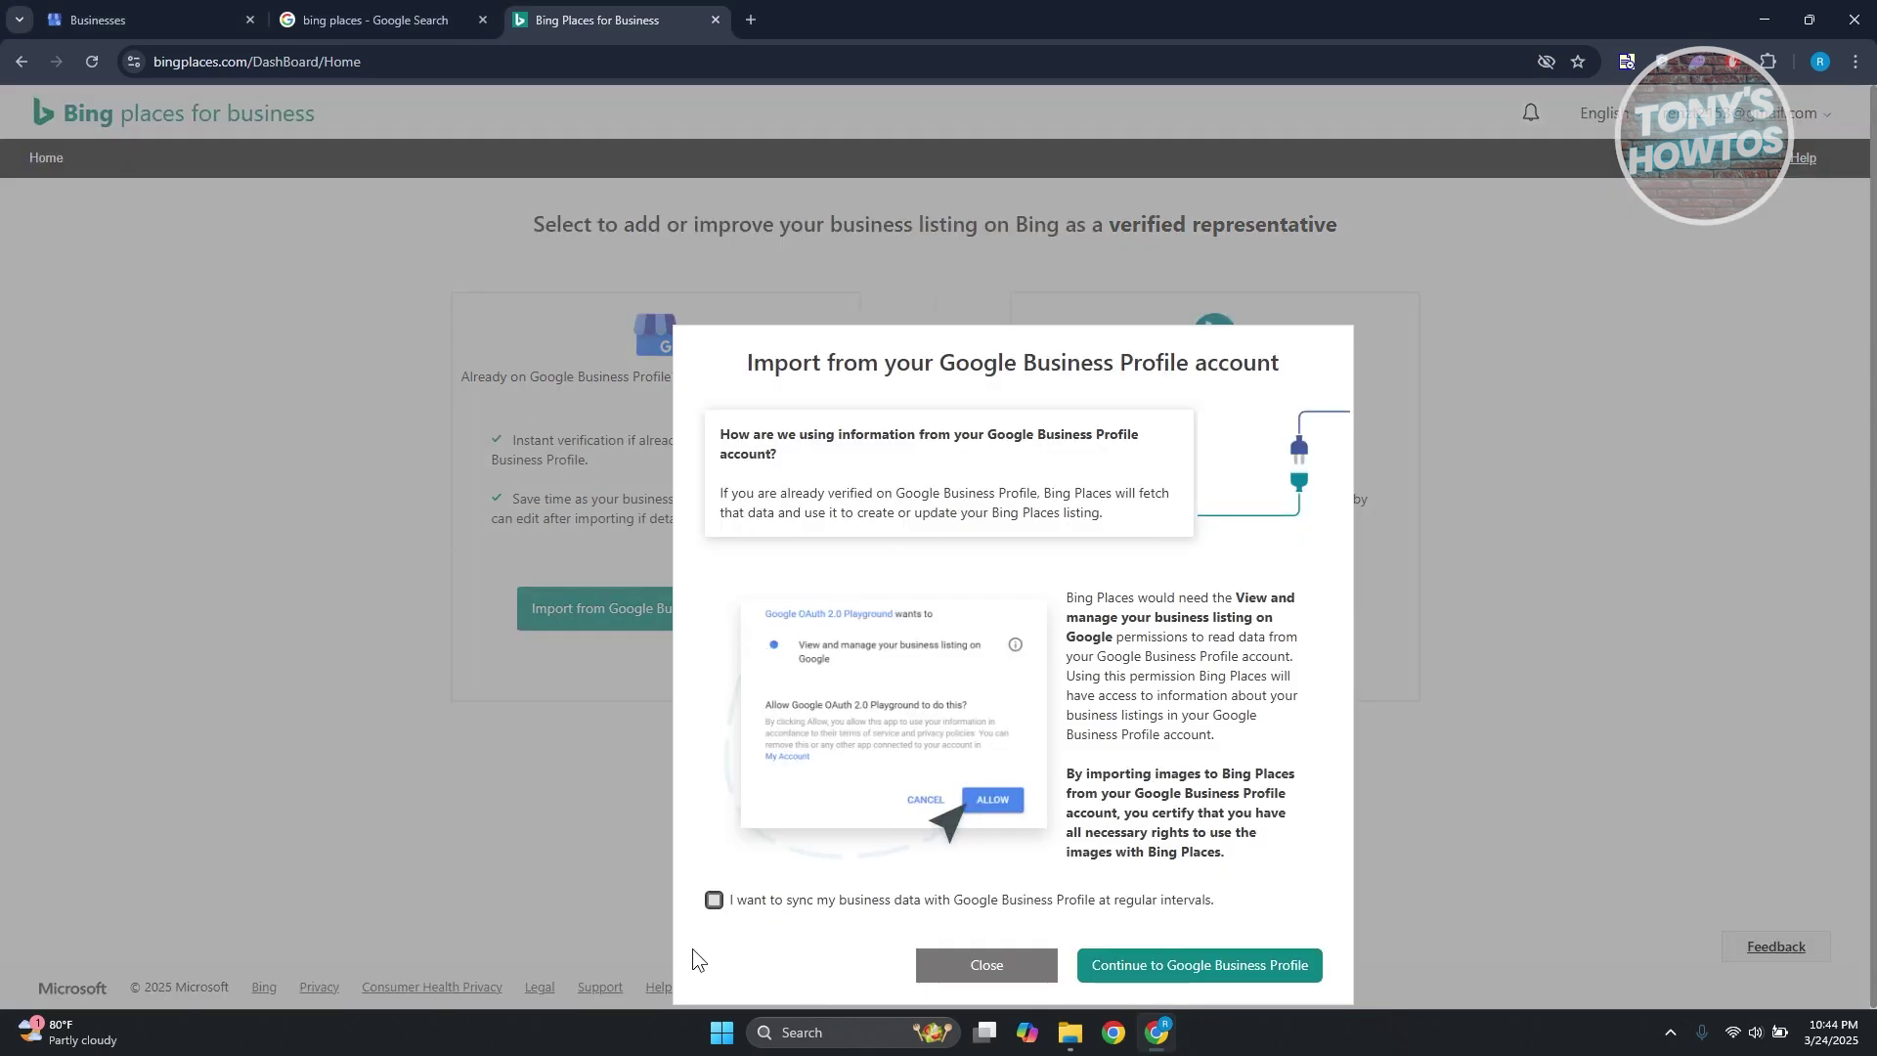
click(714, 898)
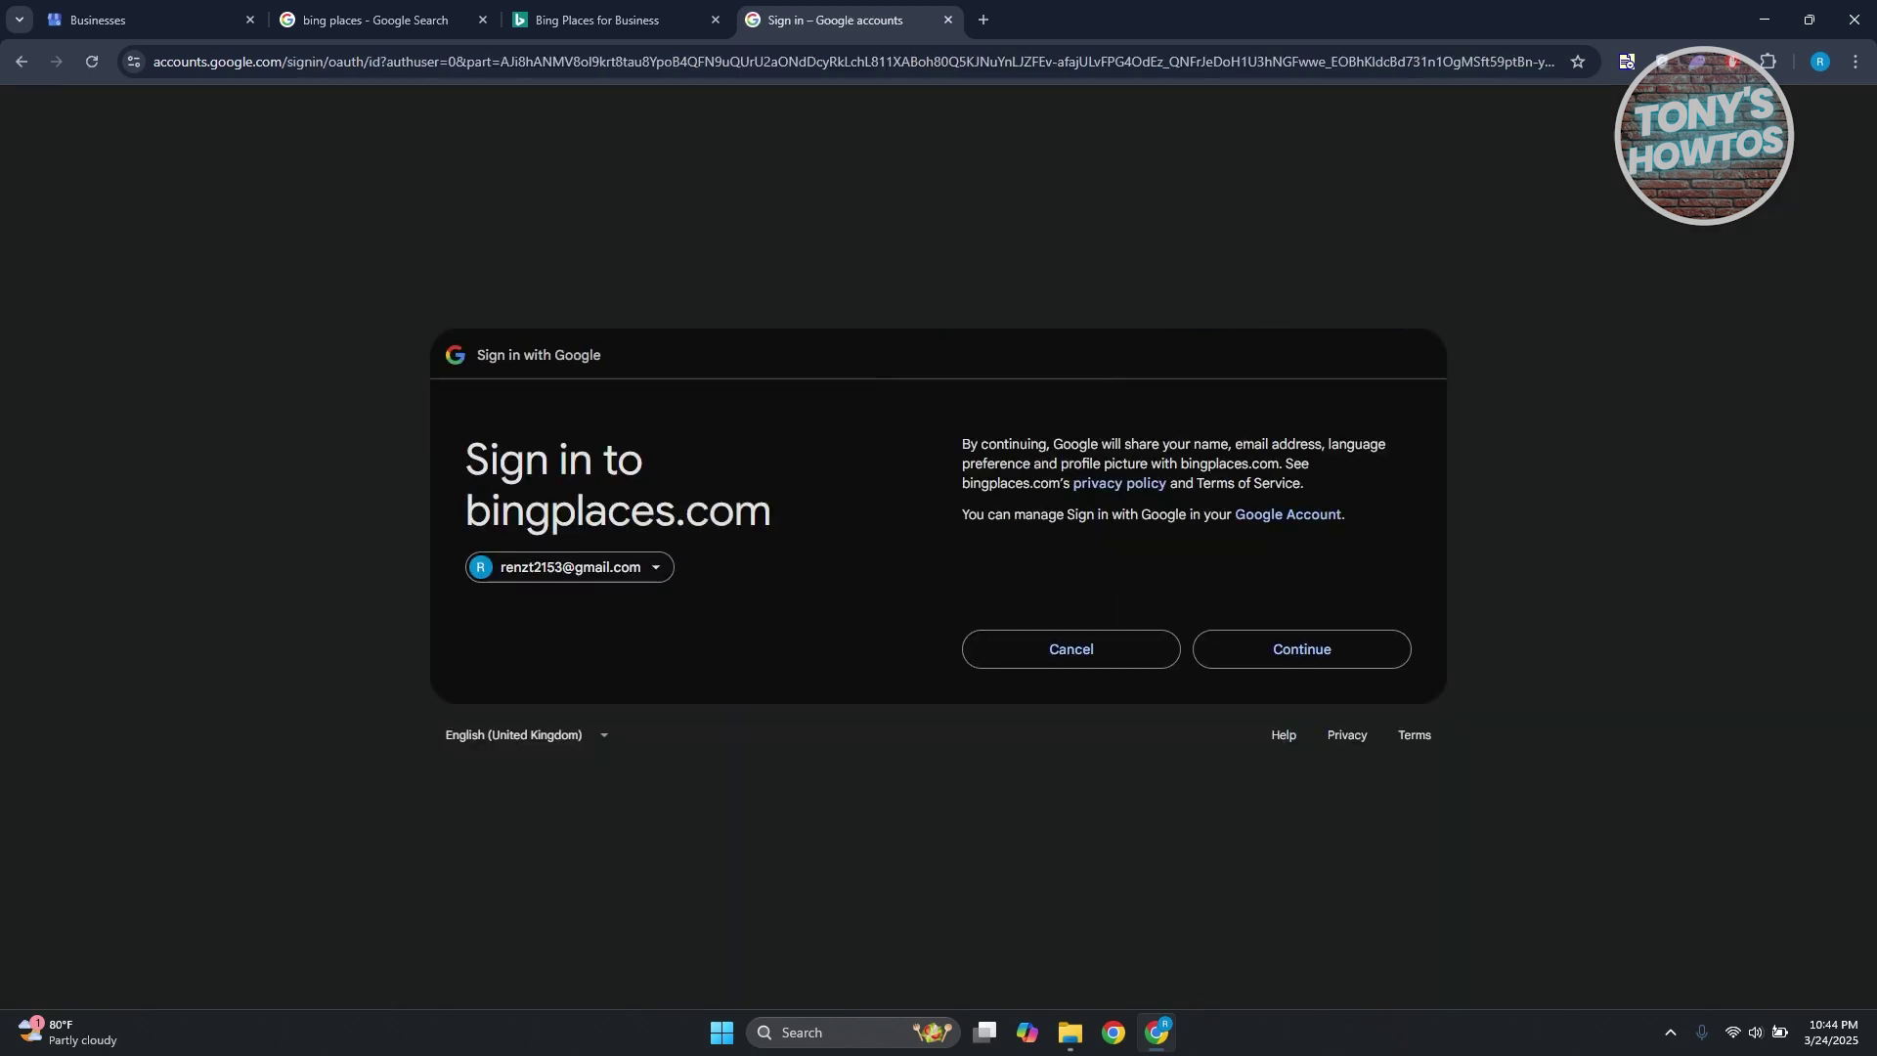
click(1330, 655)
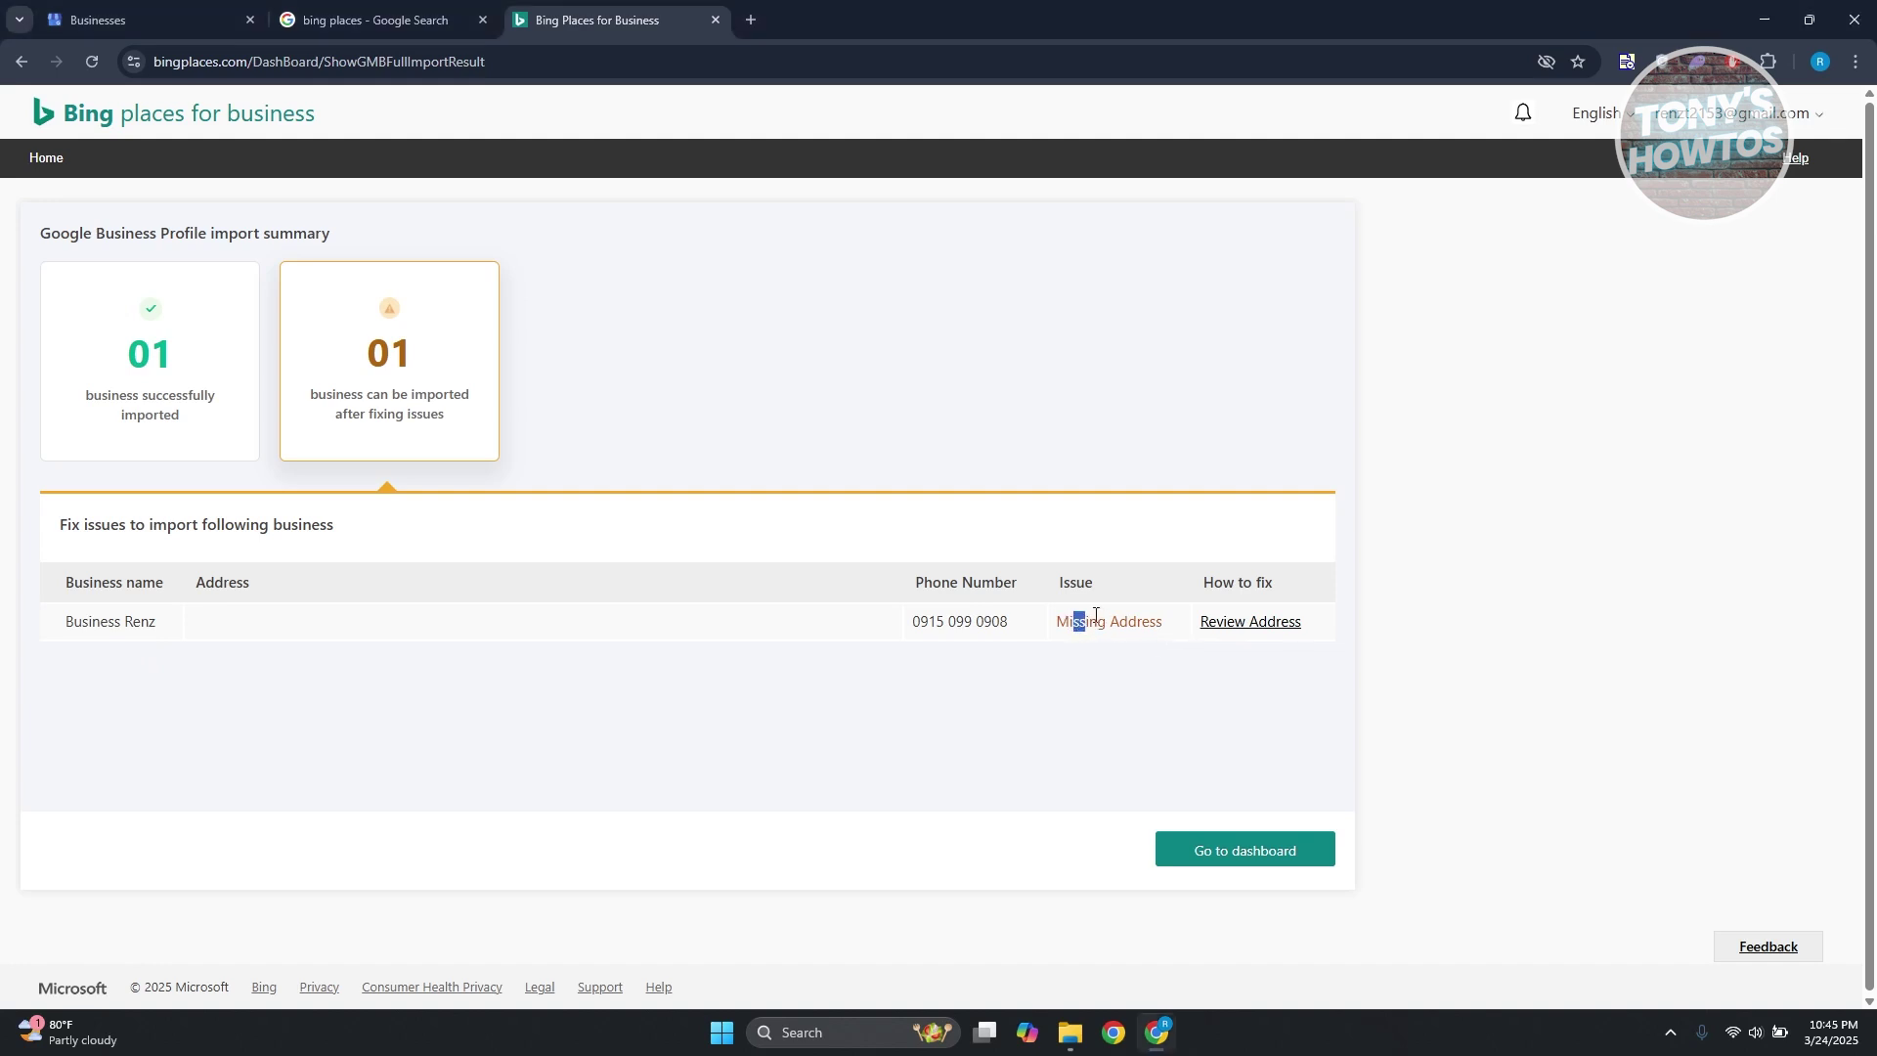
Highlight the Missing Address issue and the Business Renz row in the import summary
drag(1072, 622, 1182, 625)
drag(235, 628, 419, 748)
click(662, 647)
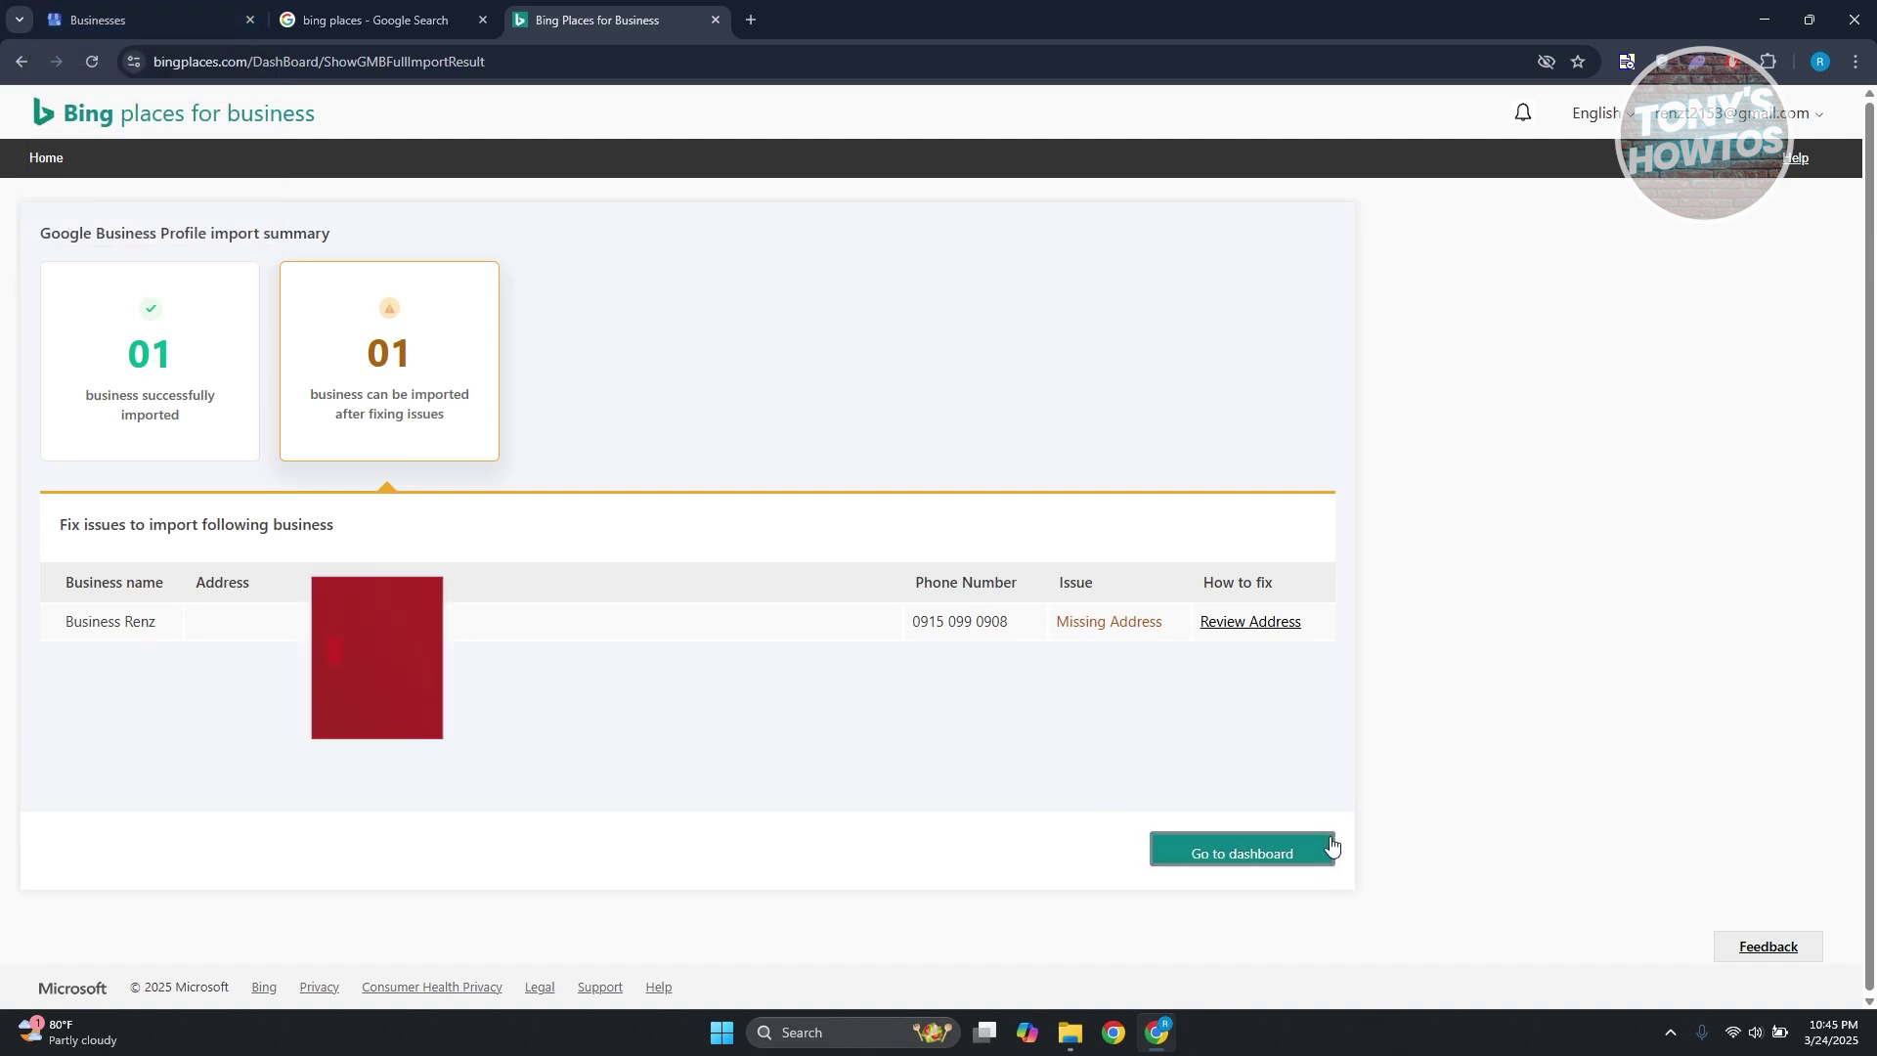
Open the dashboard and start verifying the Renzi Bakery Shop listing
click(1311, 858)
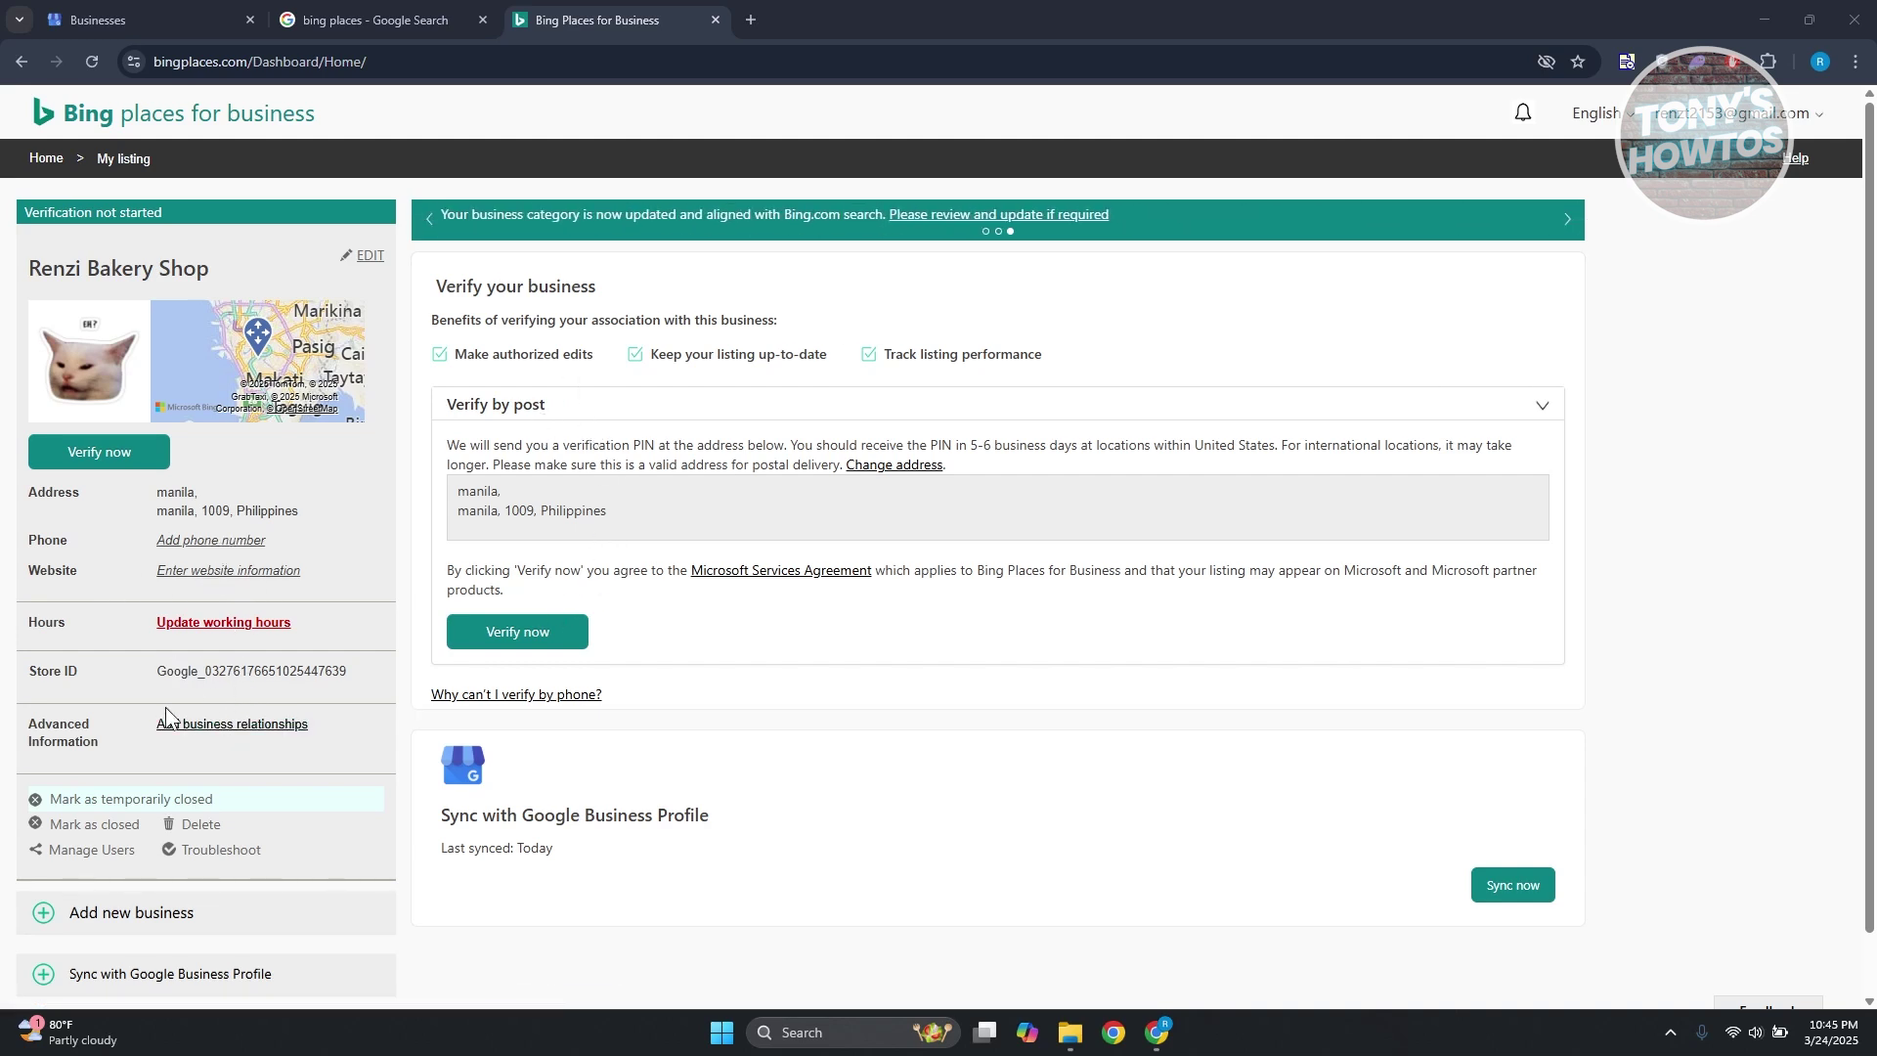
scroll(181, 651, down, 1)
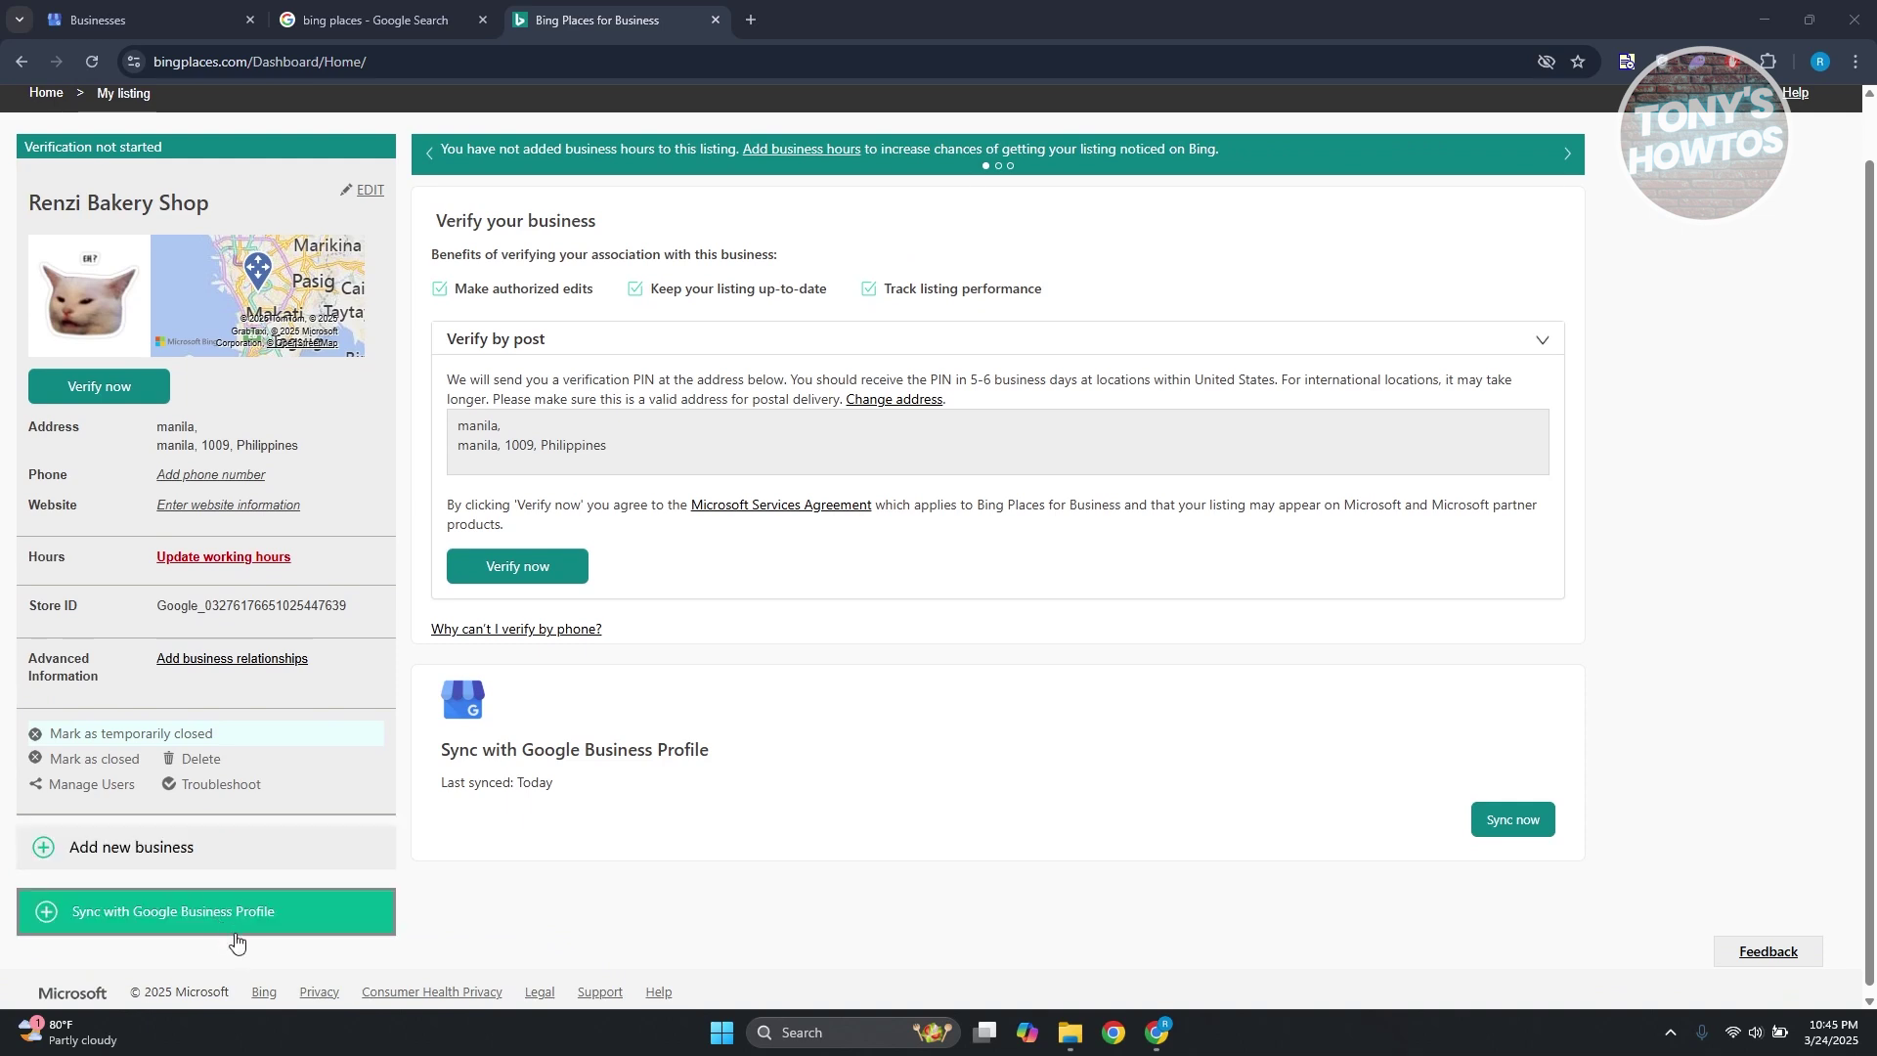
scroll(439, 831, up, 1)
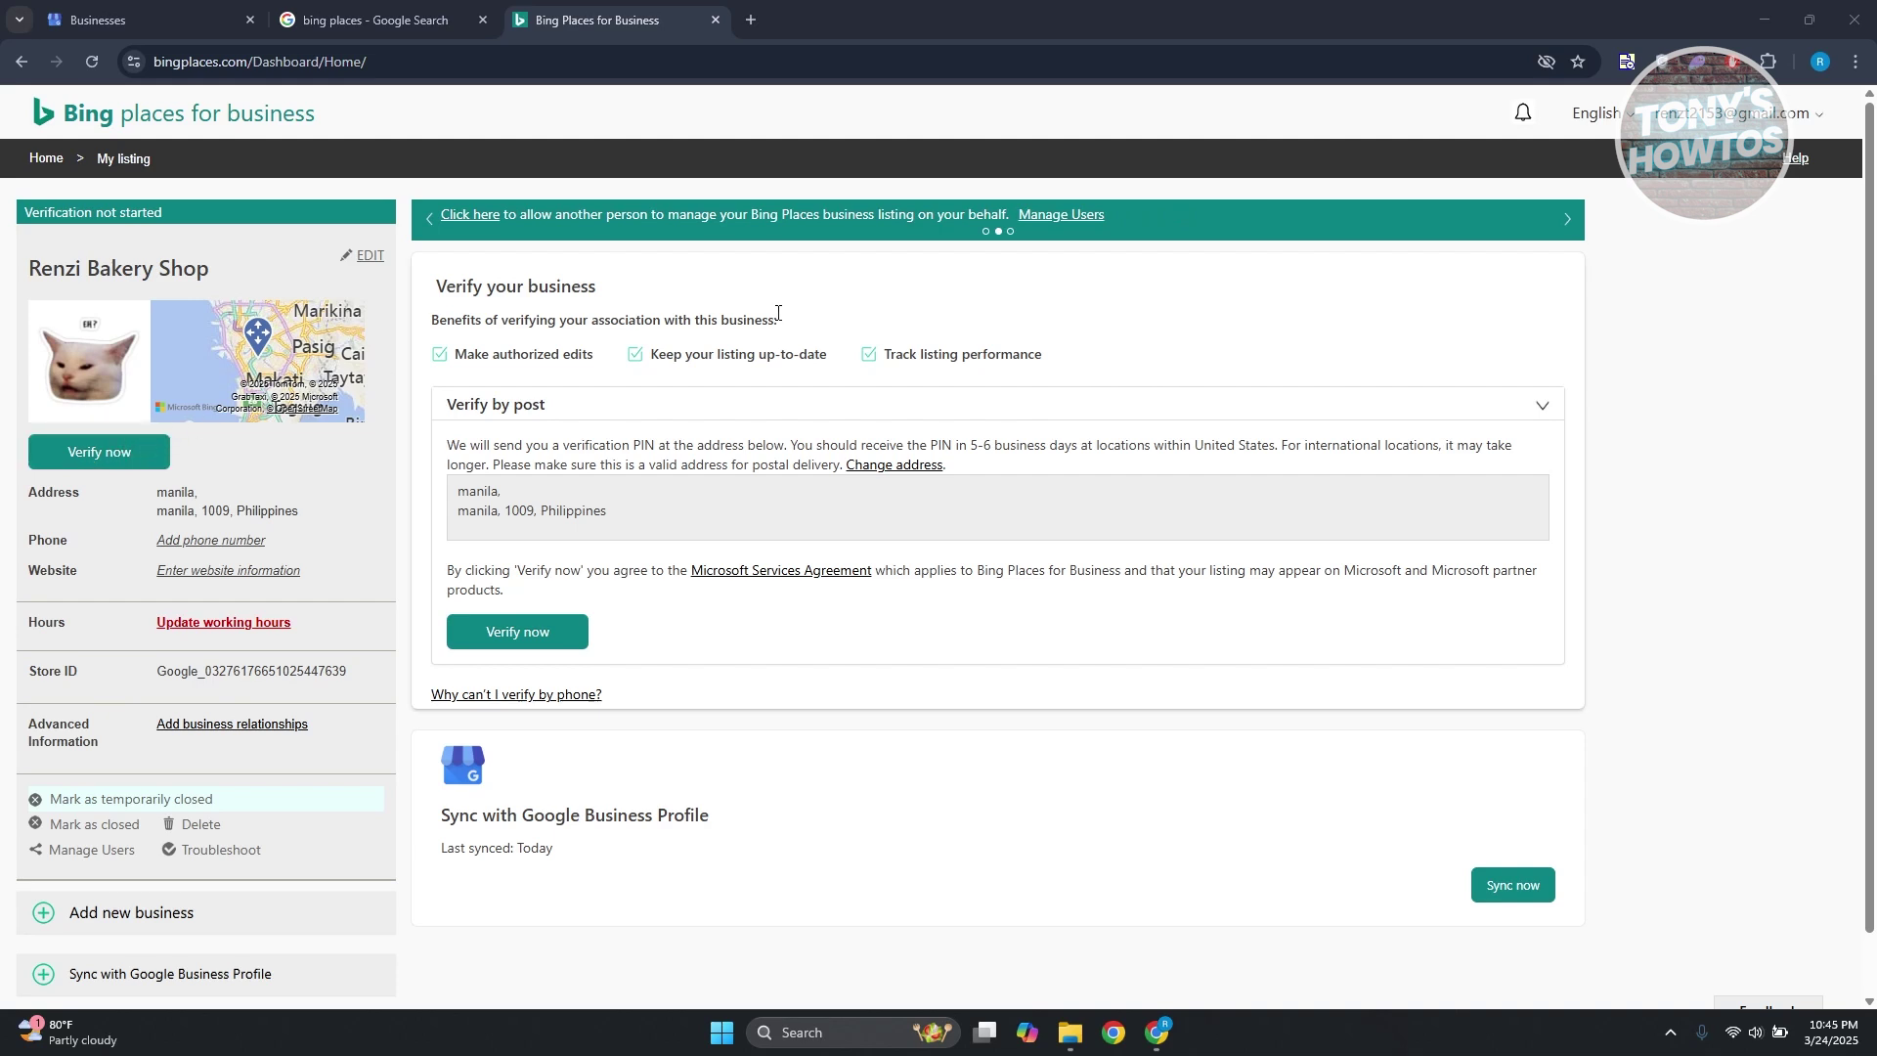
click(127, 464)
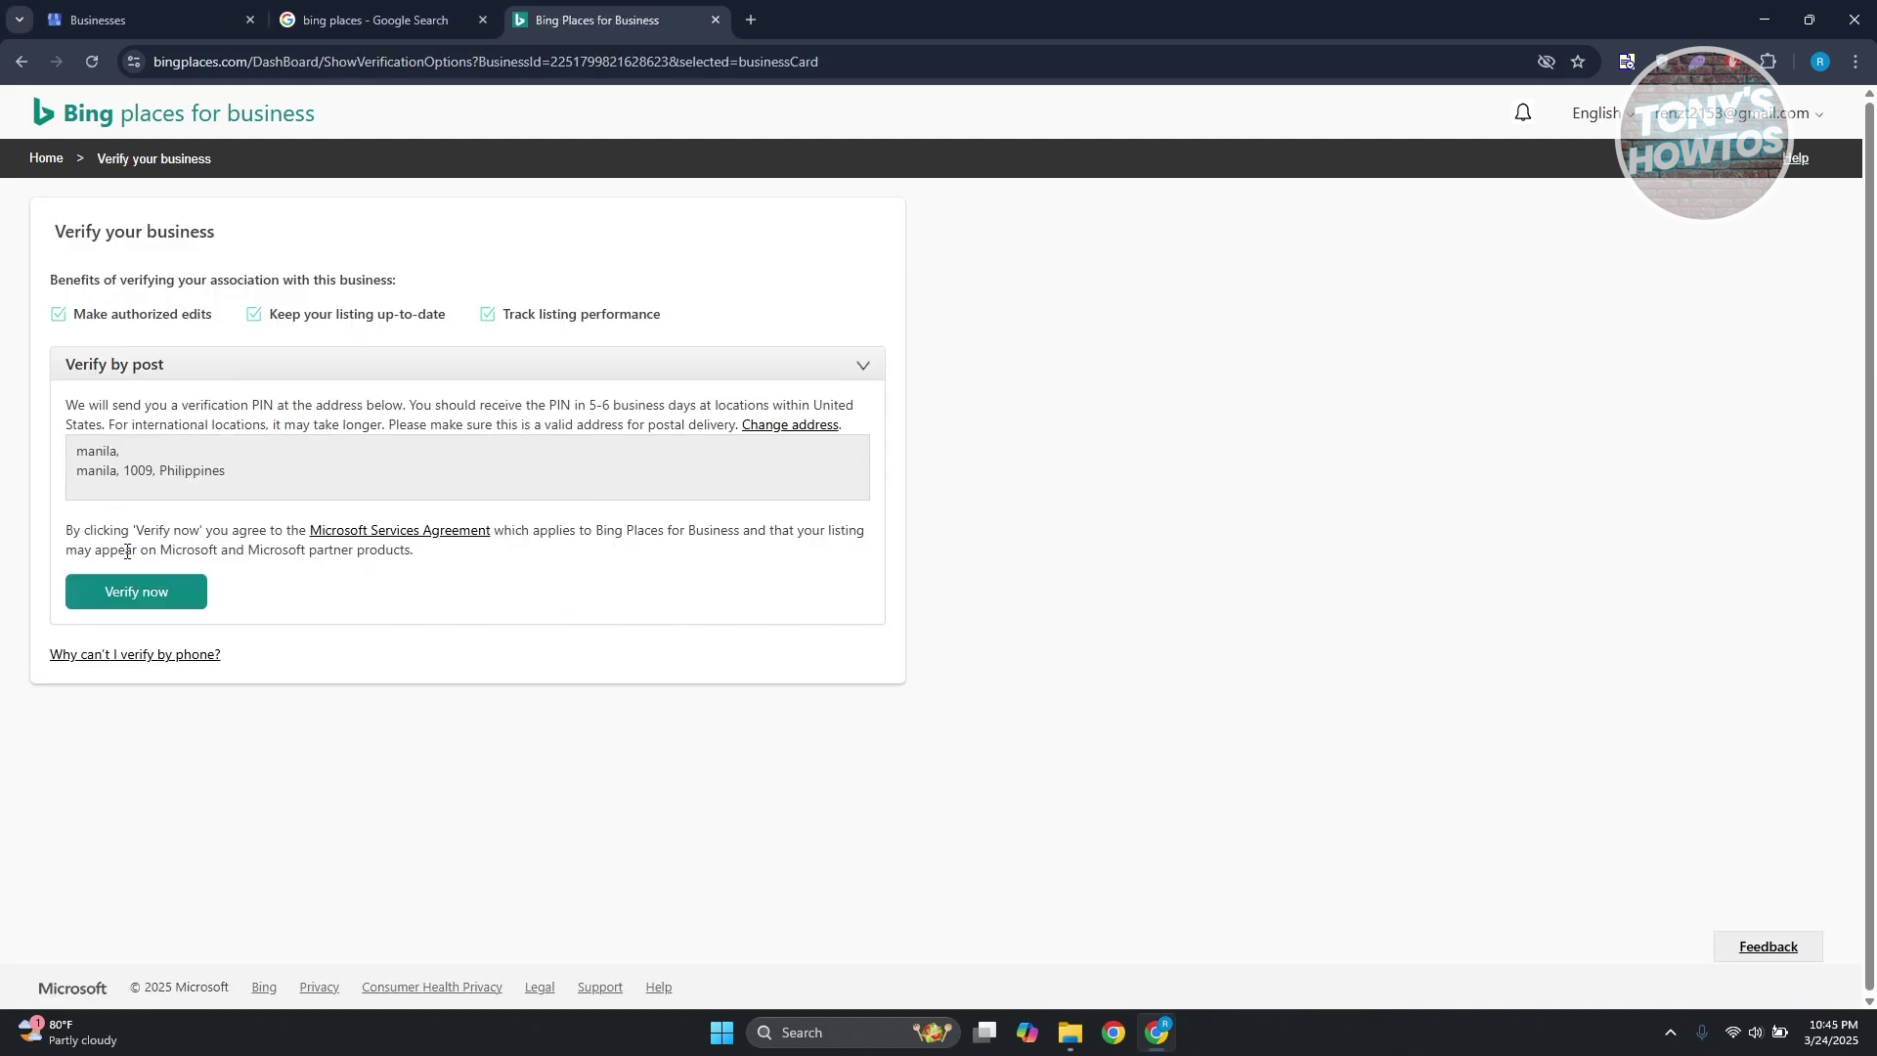
Open the verify-your-business page and read why phone verification isn't offered
click(156, 593)
click(157, 656)
click(872, 871)
click(131, 657)
click(131, 657)
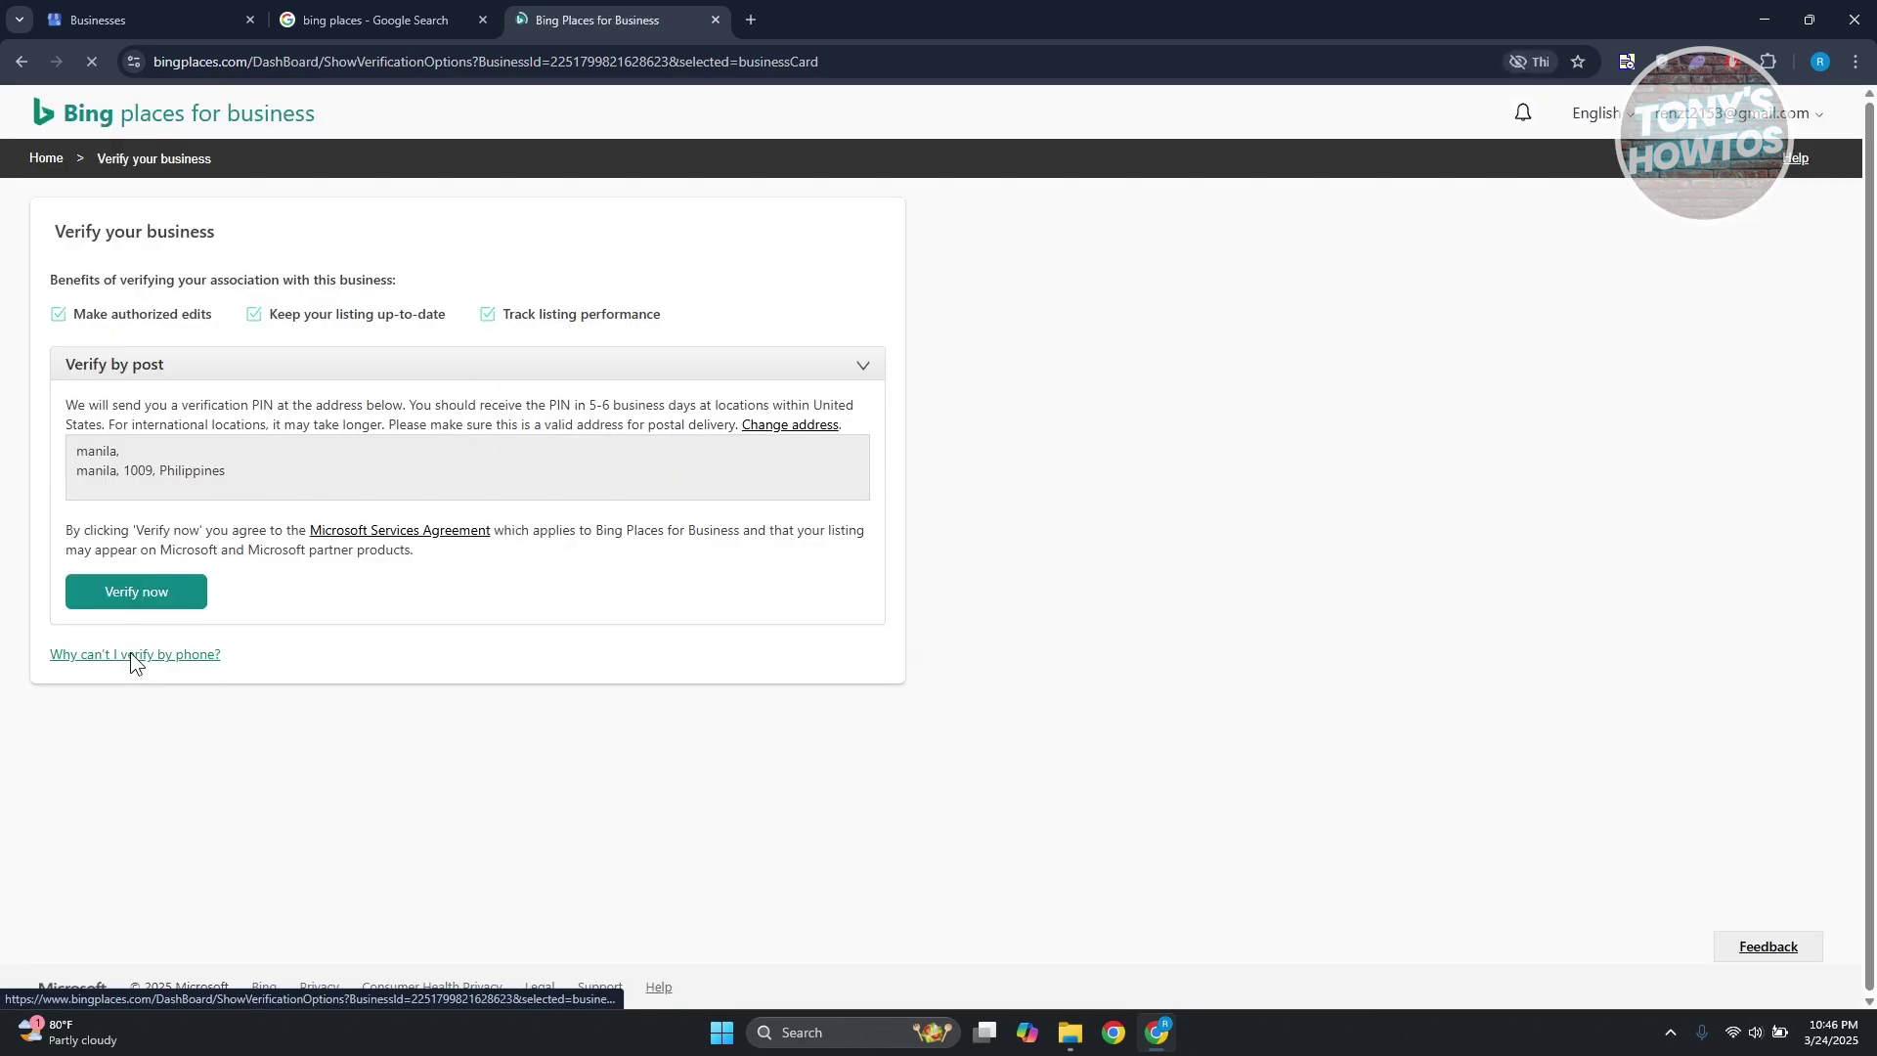
click(131, 661)
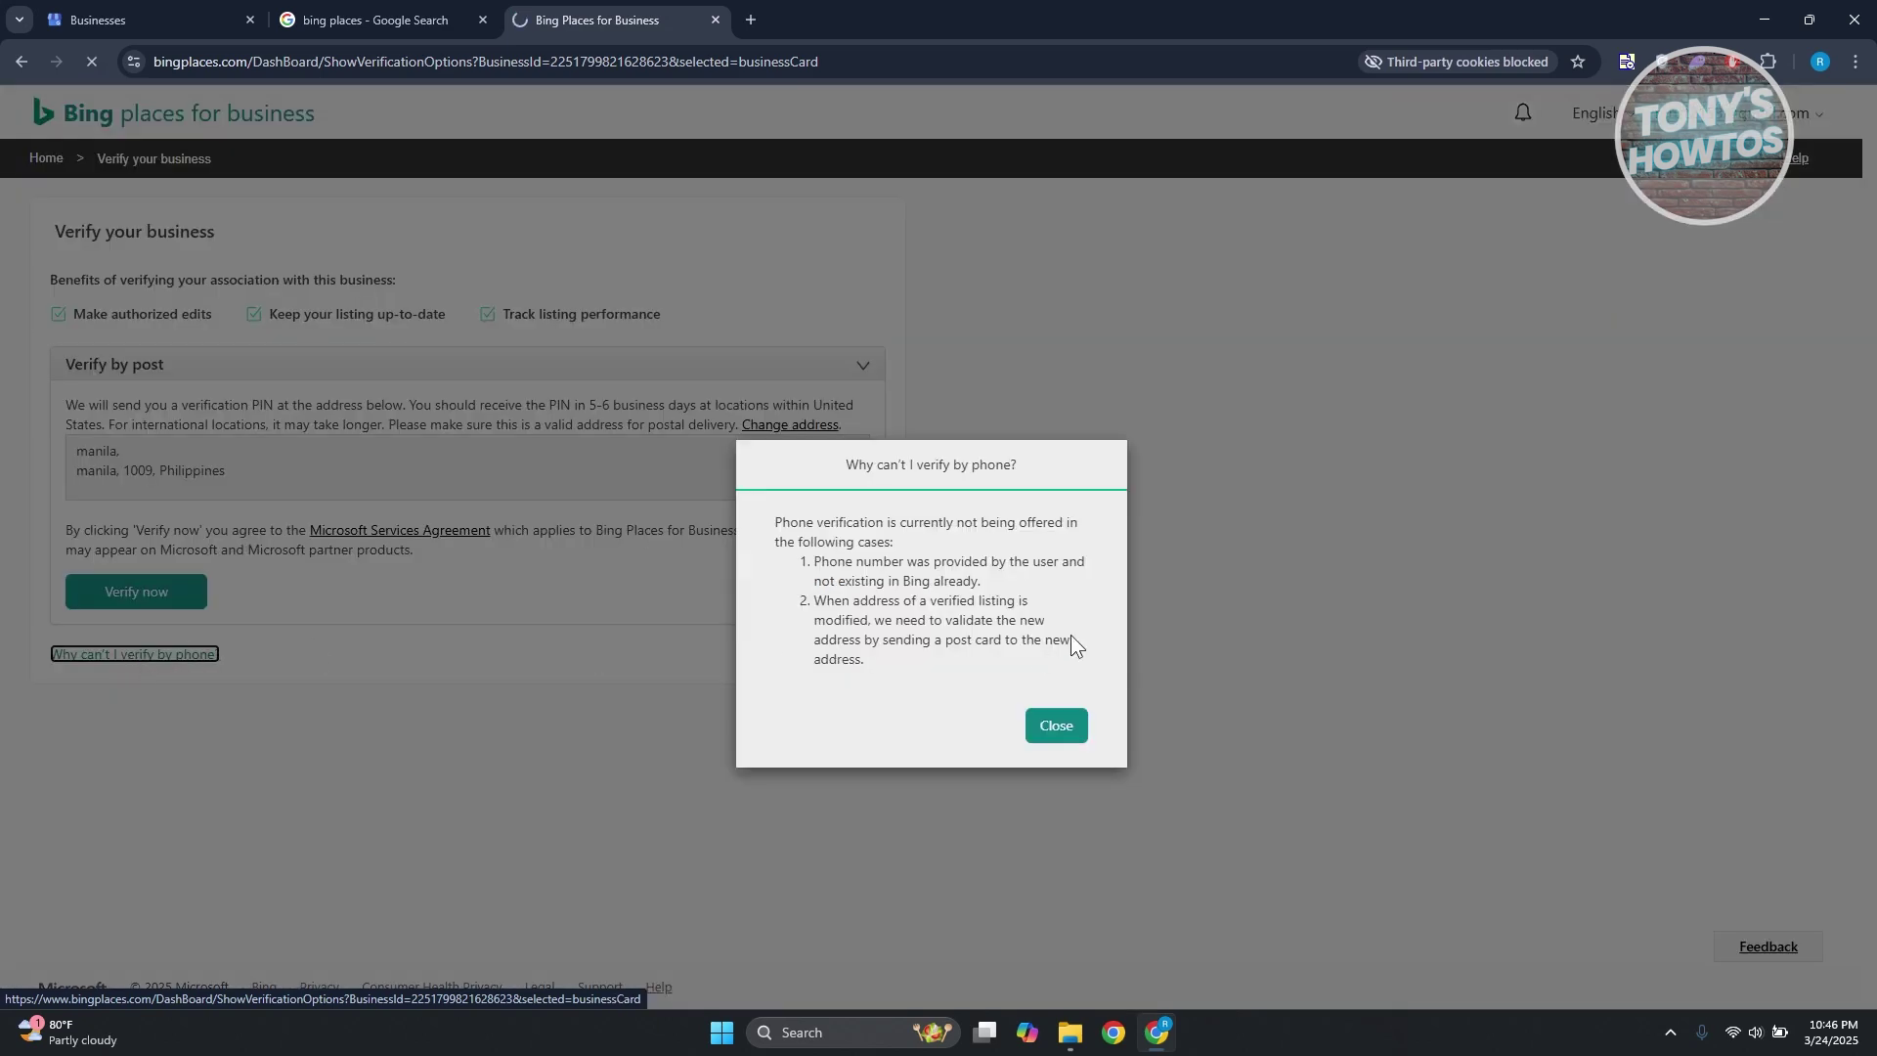
click(1056, 724)
Allow third-party cookies for bingplaces.com and reload the page
click(1545, 61)
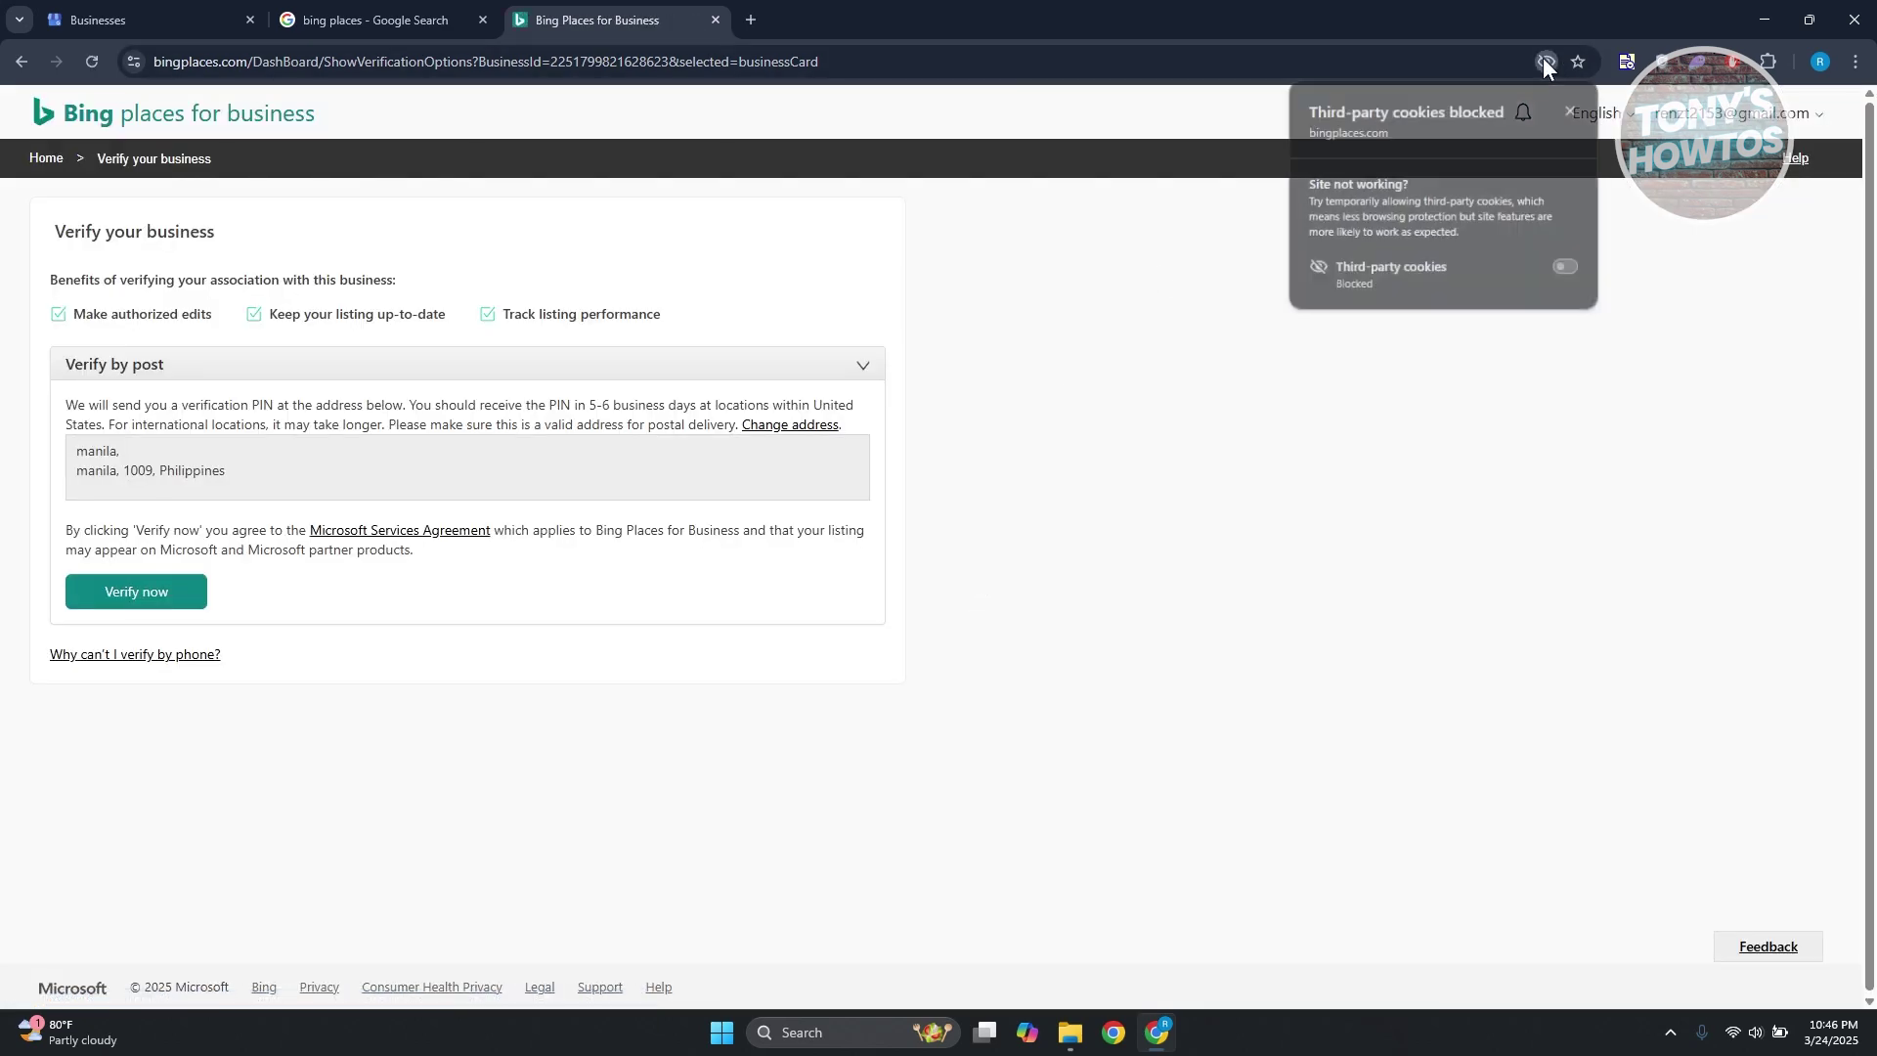
click(1569, 270)
click(1077, 272)
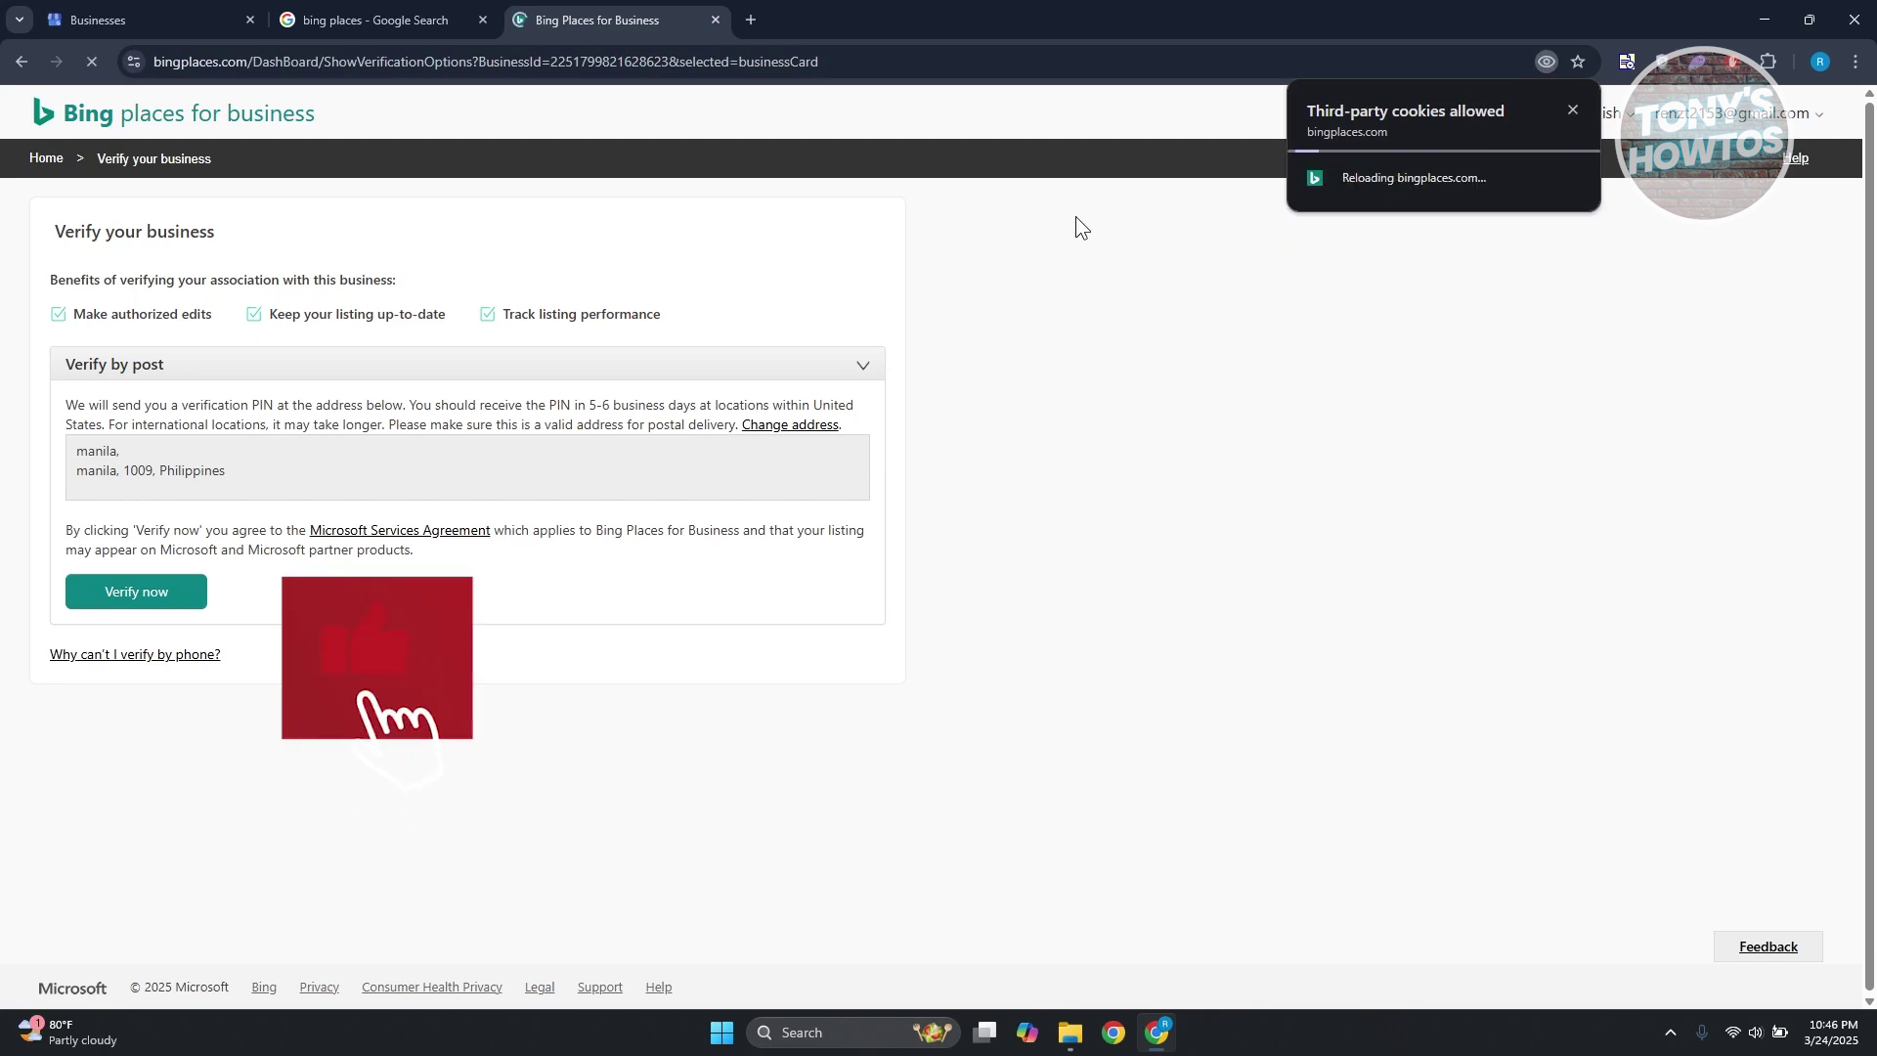